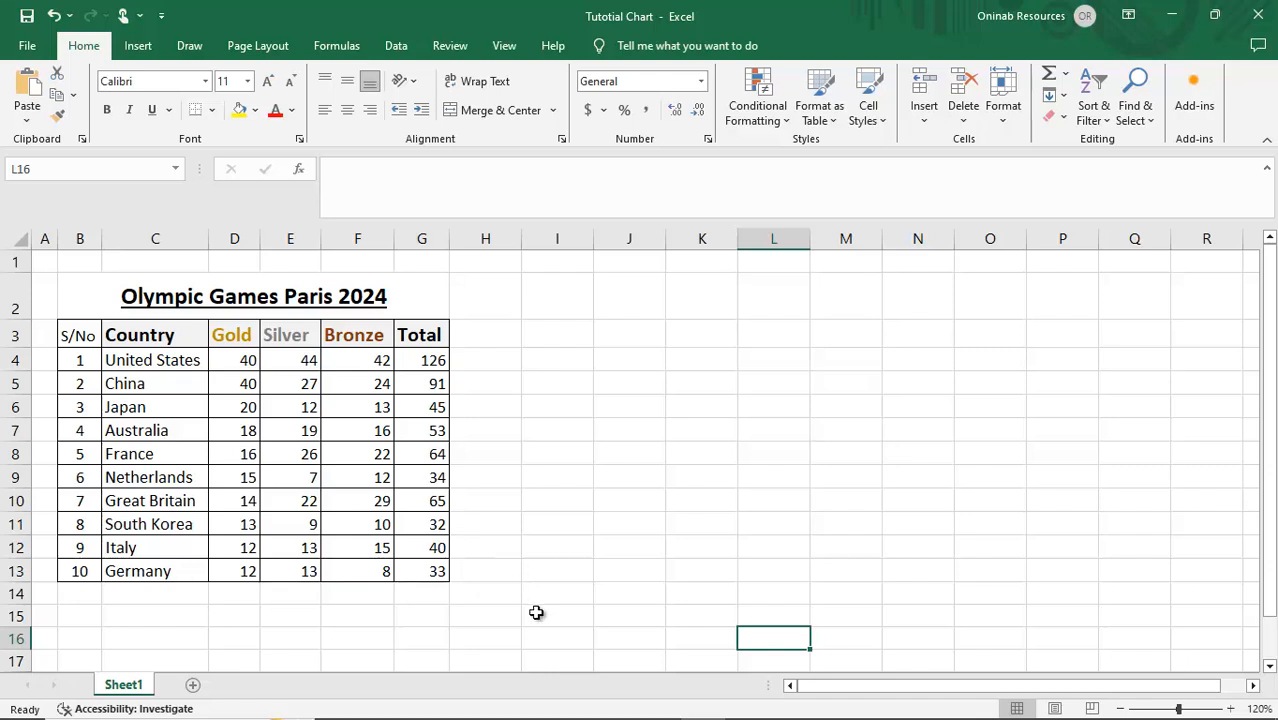
{"action": "left_click_drag", "start_coordinate": [186, 333], "coordinate": [175, 572]}
{"action": "left_click", "coordinate": [425, 331]}
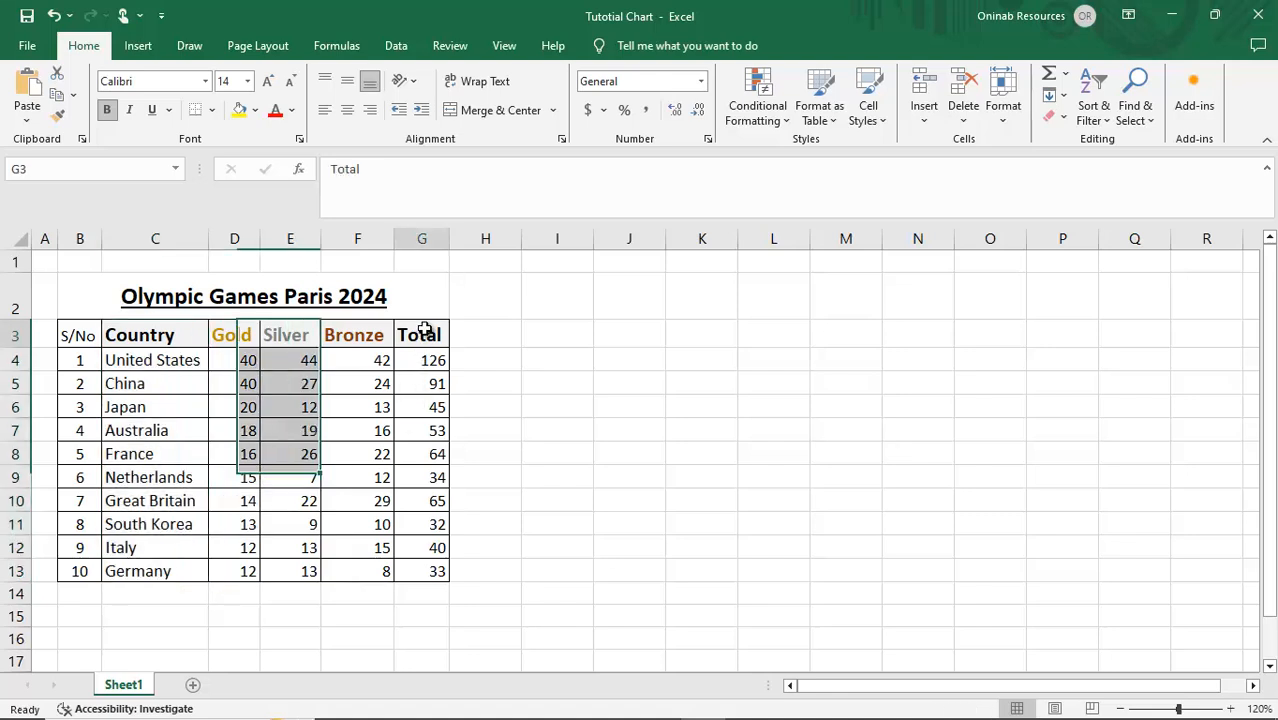
{"action": "left_click_drag", "start_coordinate": [425, 331], "coordinate": [426, 569]}
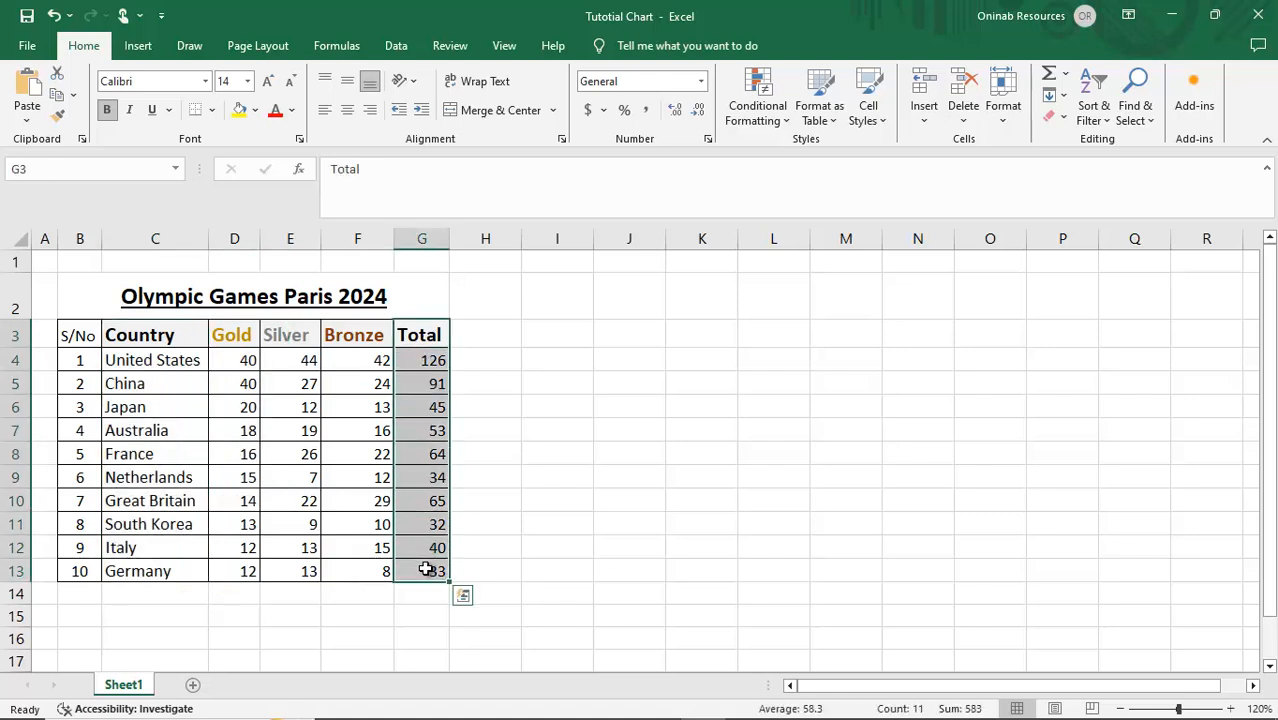
{"action": "left_click", "coordinate": [521, 461]}
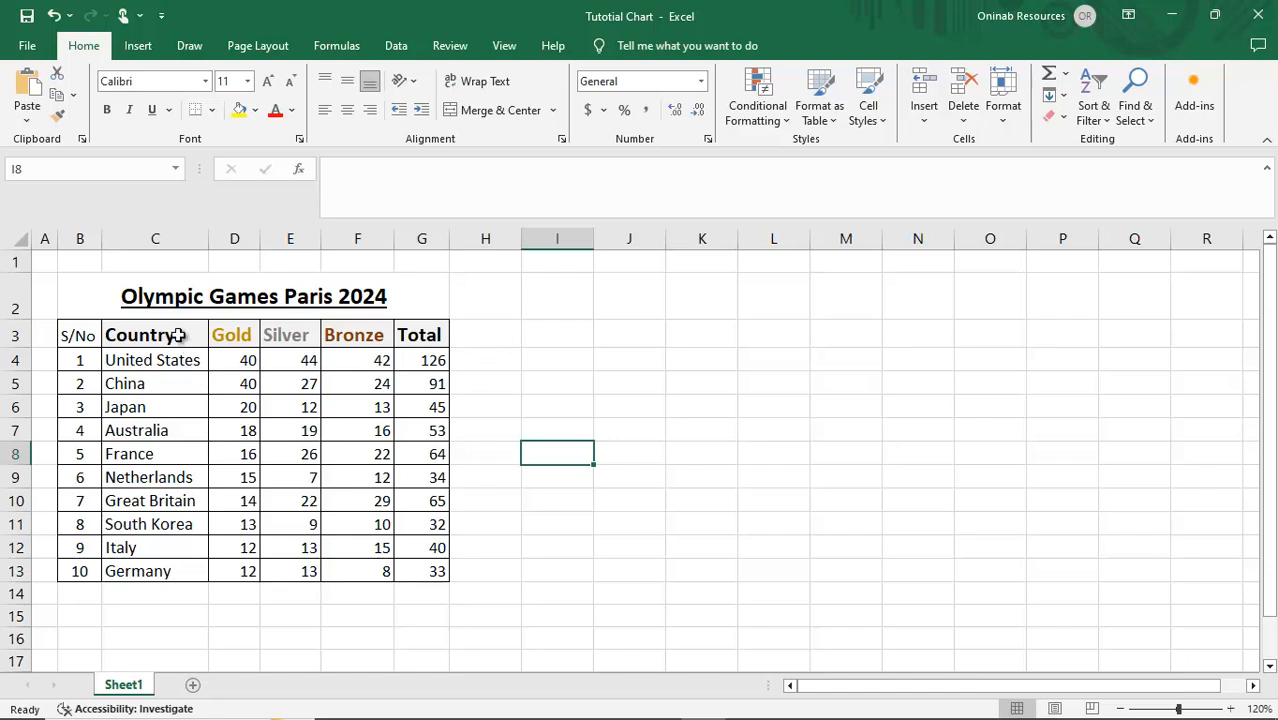
- Insert a 3-D clustered bar chart from the Country and Total columns, including headers, and place it beside the medal table
{"action": "left_click_drag", "start_coordinate": [178, 335], "coordinate": [171, 571]}
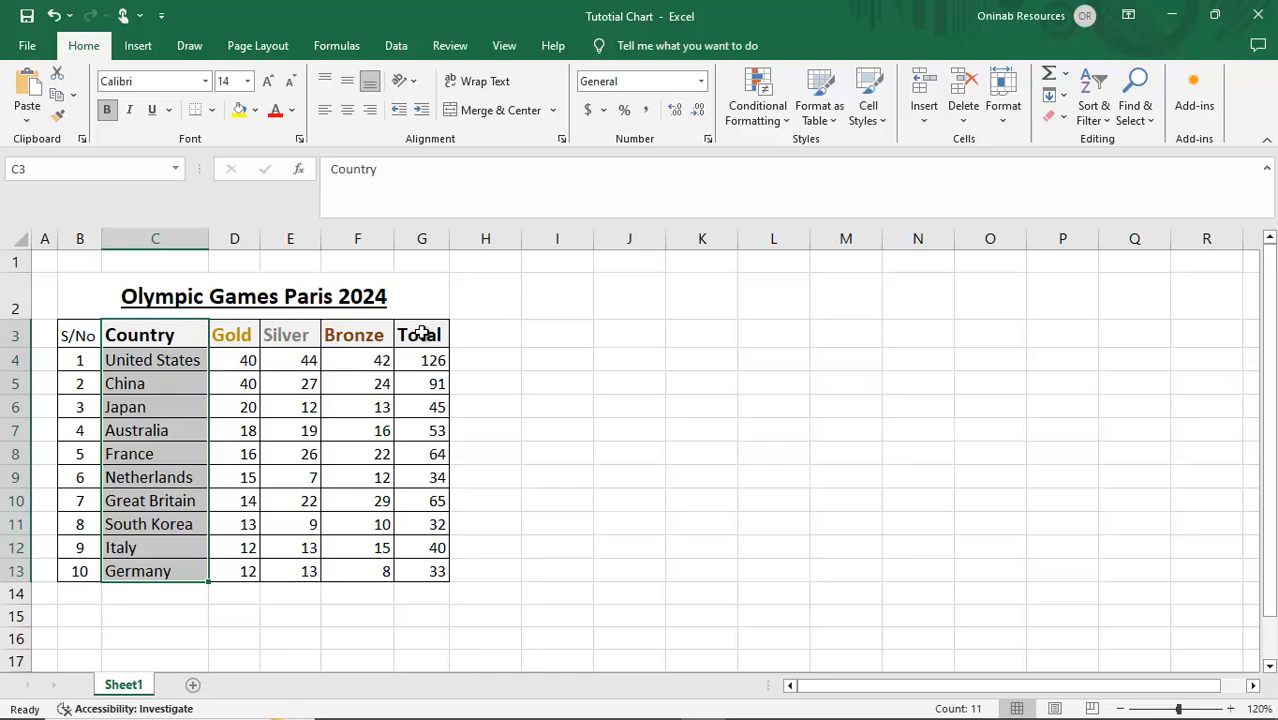
{"action": "left_click_drag", "start_coordinate": [421, 335], "coordinate": [430, 567]}
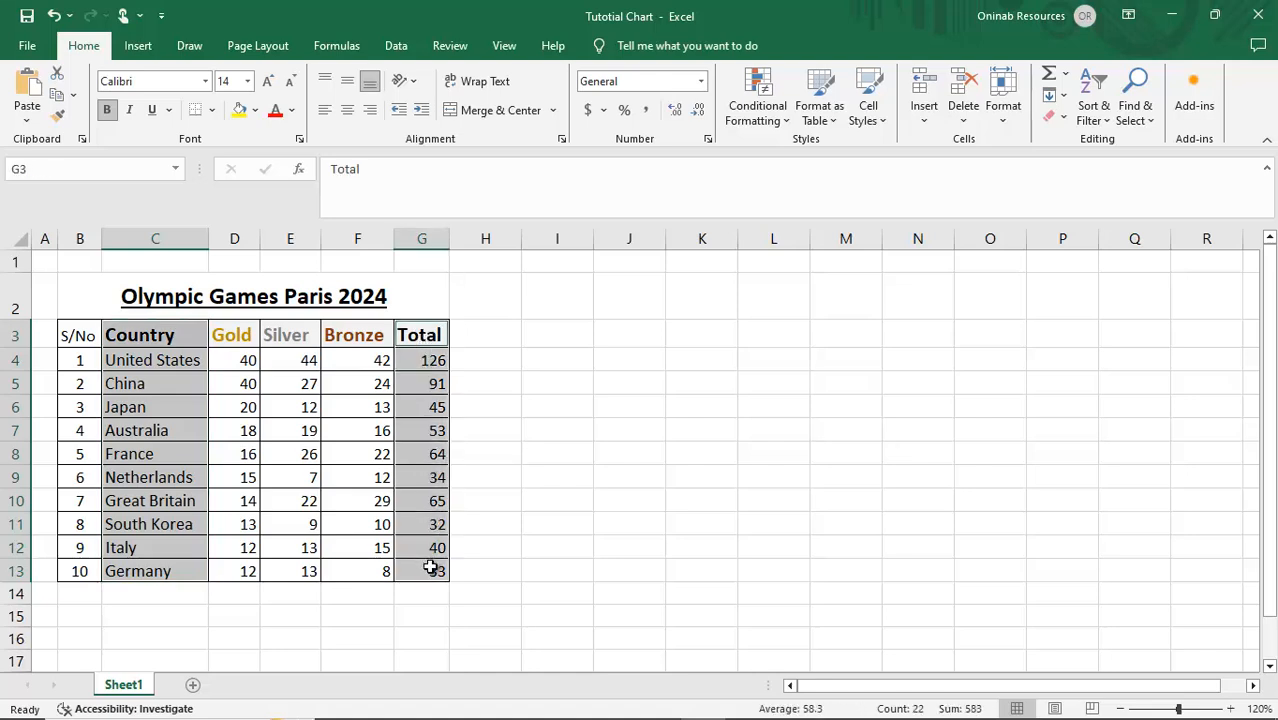
{"action": "left_click", "coordinate": [137, 46]}
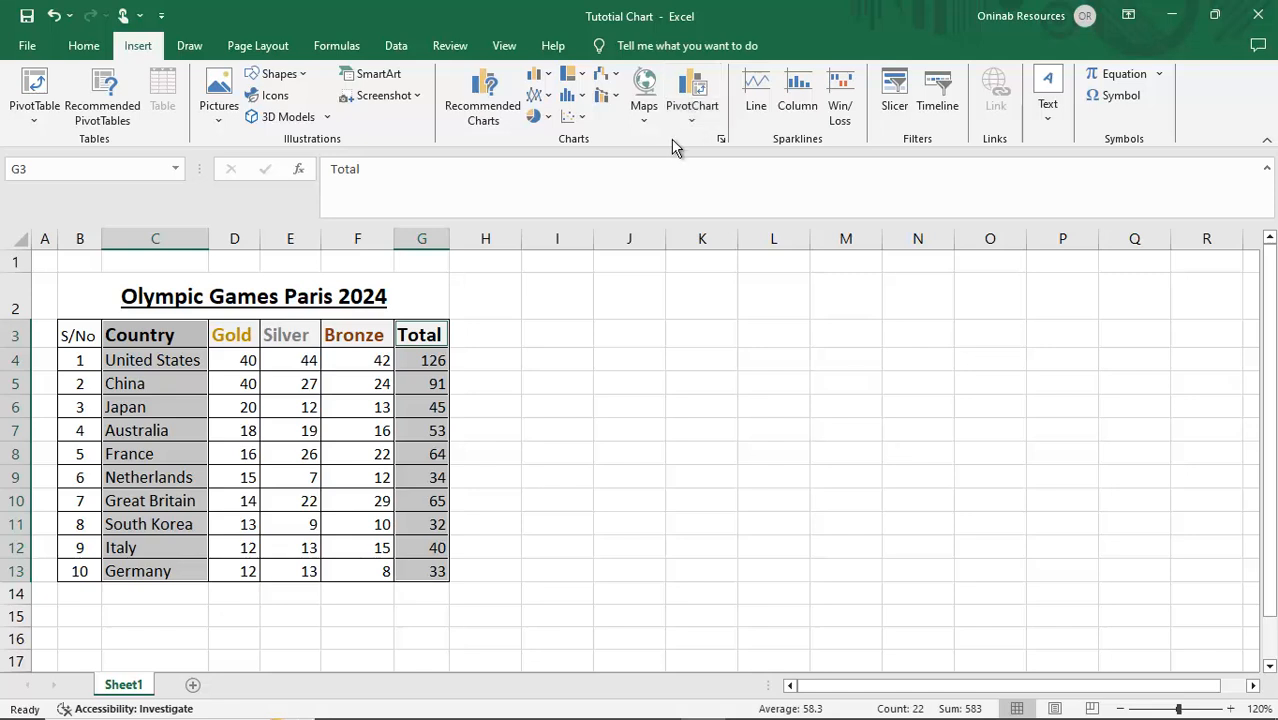
{"action": "left_click", "coordinate": [547, 75]}
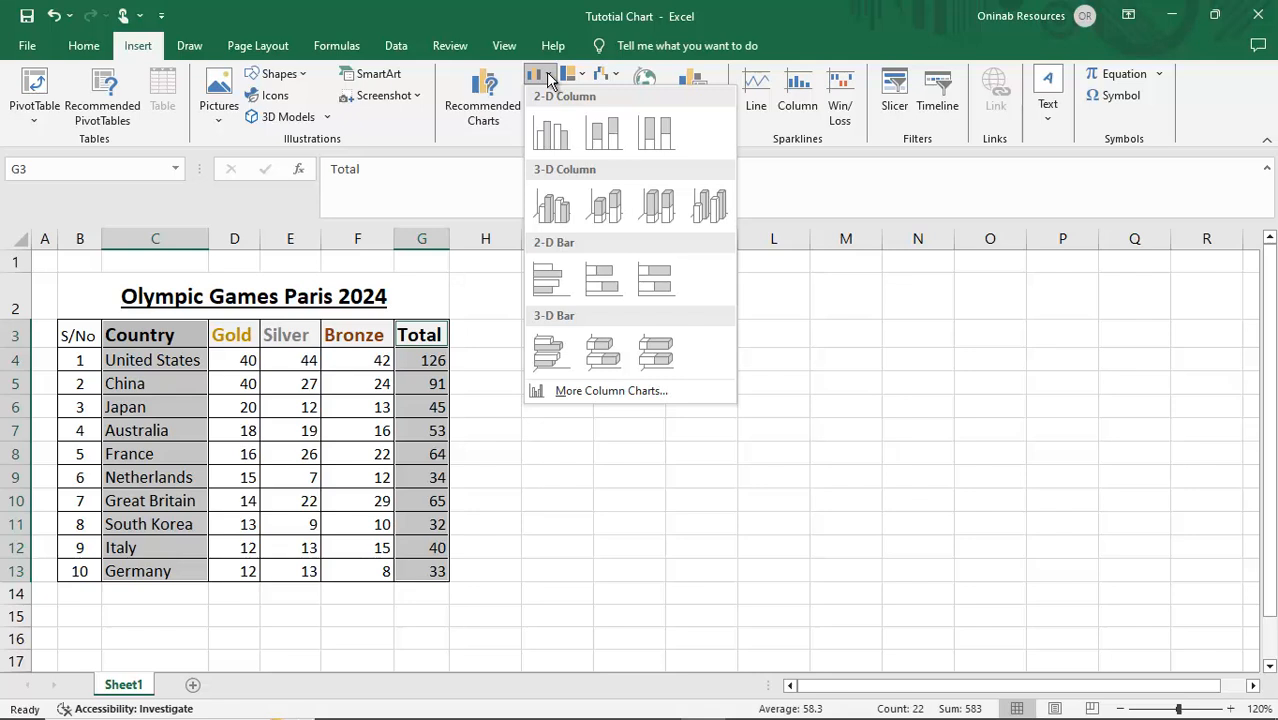
{"action": "left_click", "coordinate": [553, 355]}
{"action": "left_click_drag", "start_coordinate": [768, 307], "coordinate": [814, 310]}
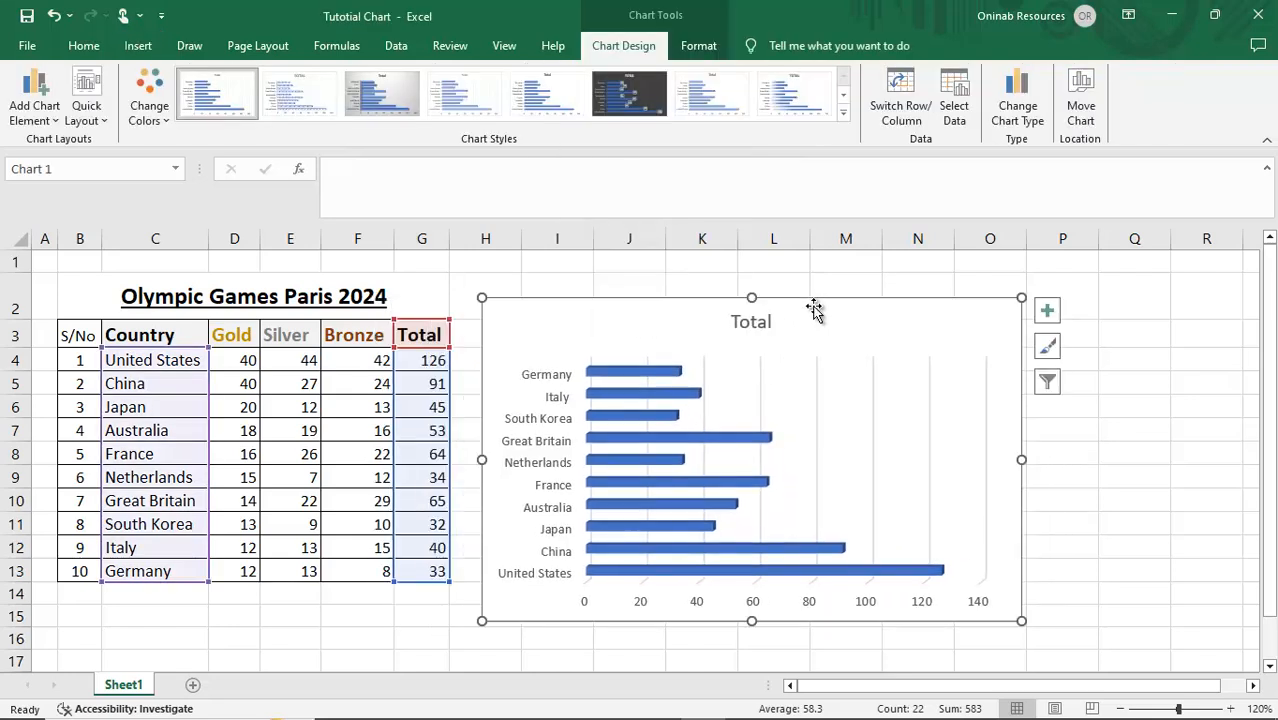
- Copy the text "Olympic Games Paris 2024" from the table's heading cell B2
{"action": "left_click", "coordinate": [758, 328]}
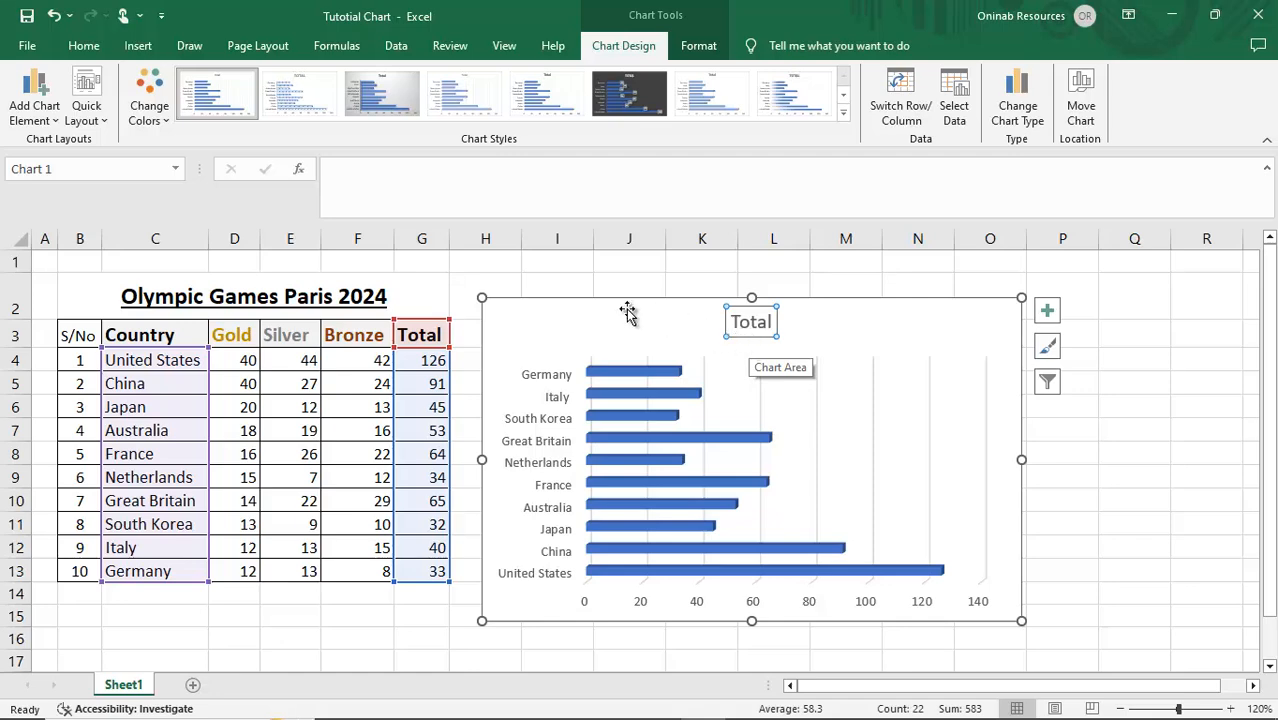
{"action": "left_click", "coordinate": [361, 295]}
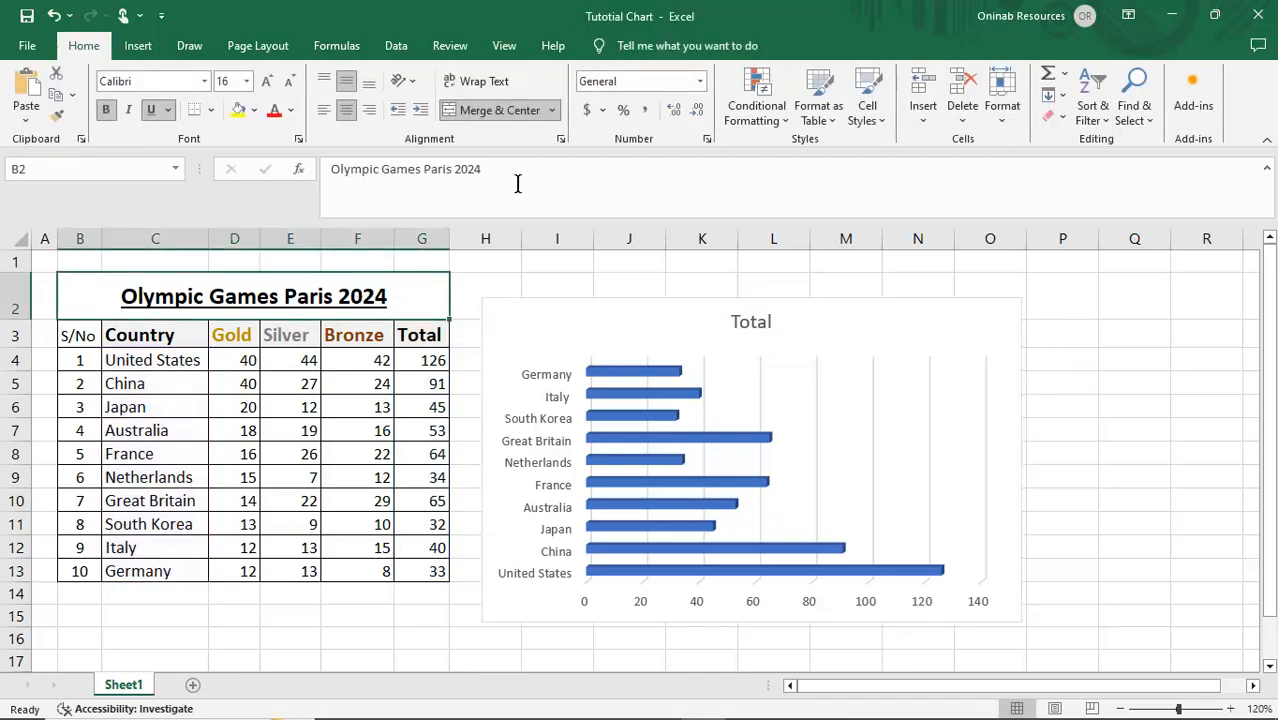
{"action": "left_click_drag", "start_coordinate": [497, 170], "coordinate": [323, 168]}
{"action": "key", "text": "ctrl+c"}
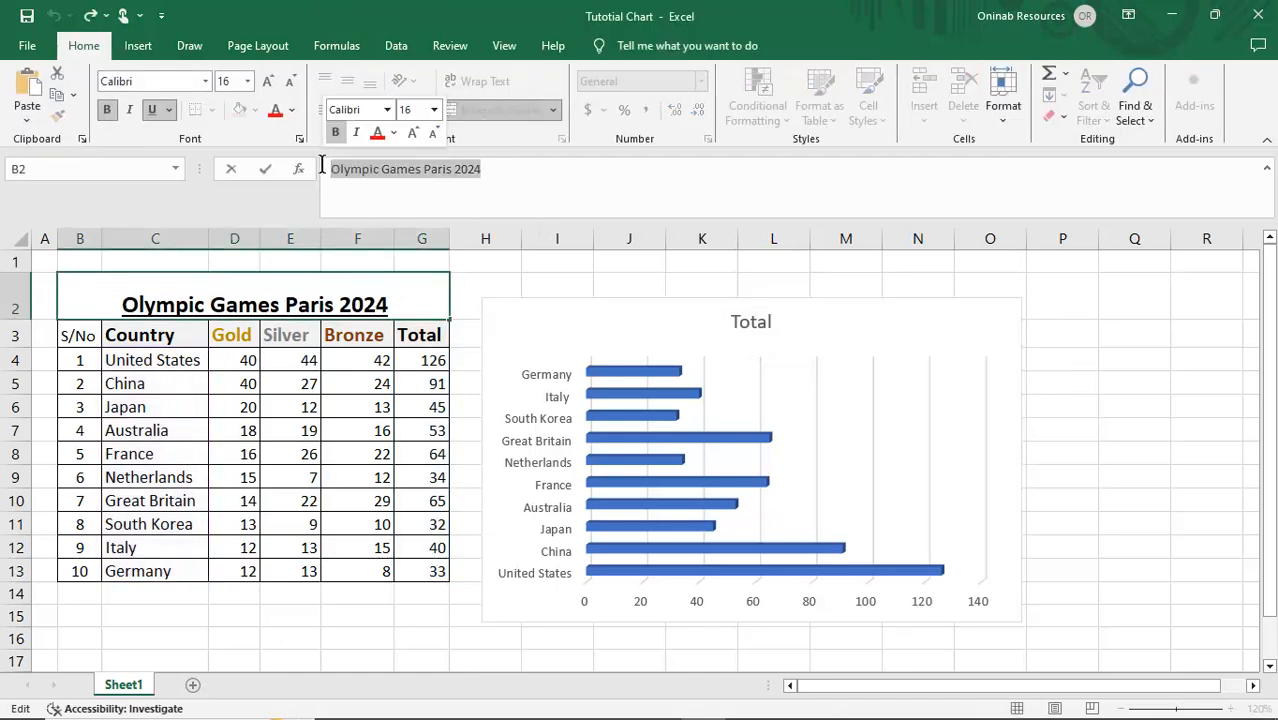
- Change the chart title to two lines reading "Olympic Games Paris 2024" and "Total Medals", using the copied heading for the first line
{"action": "left_click", "coordinate": [736, 322]}
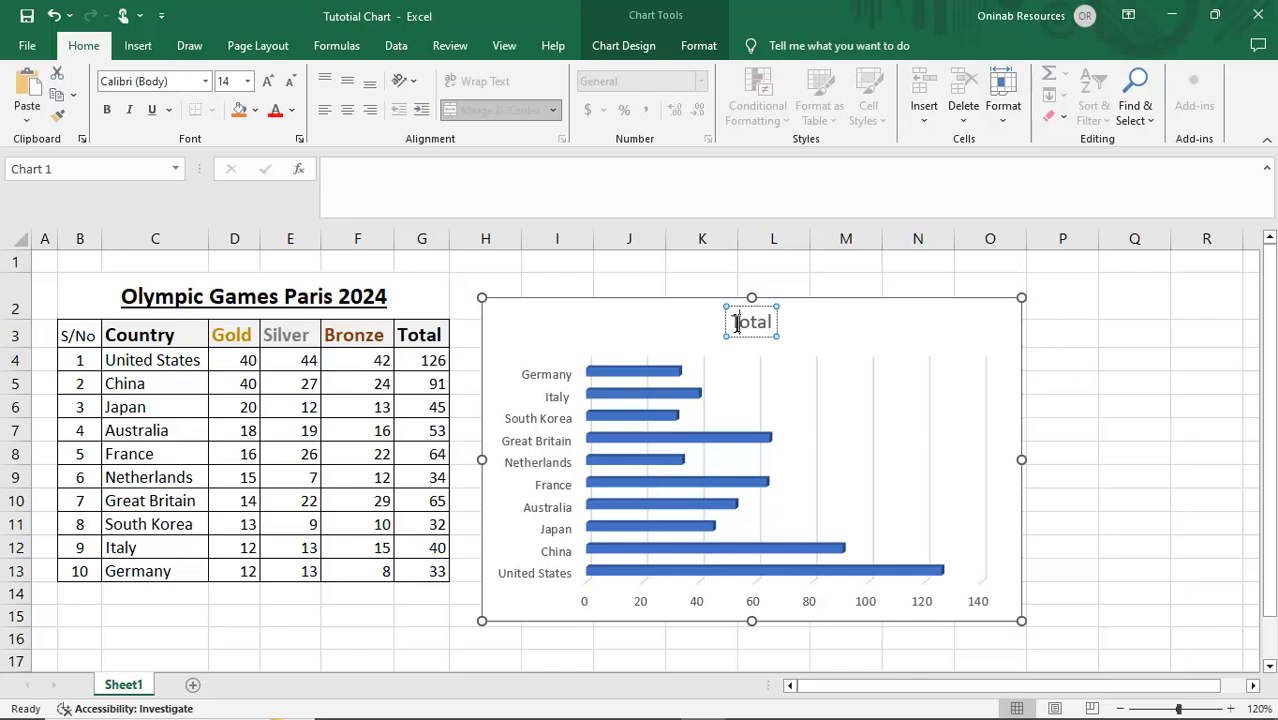
{"action": "double_click", "coordinate": [740, 325]}
{"action": "left_click", "coordinate": [736, 322]}
{"action": "key", "text": "ctrl+v"}
{"action": "key", "text": "Return"}
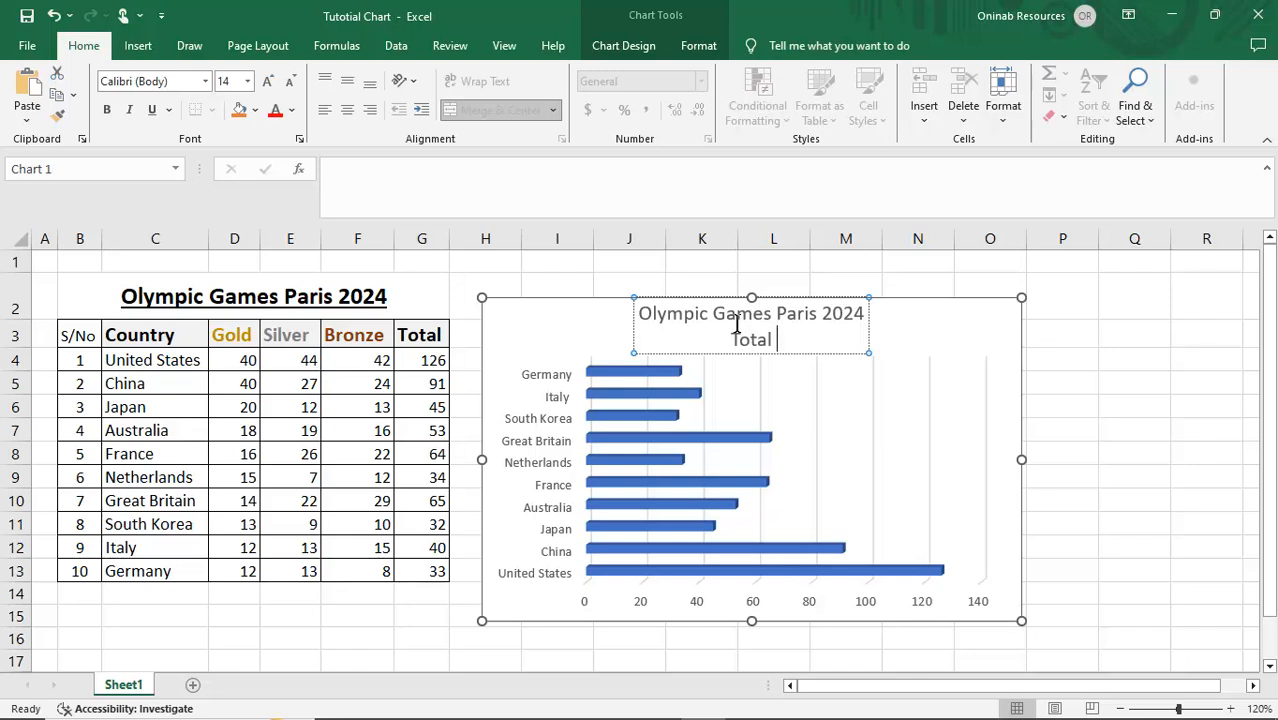
{"action": "type", "text": "Medal"}
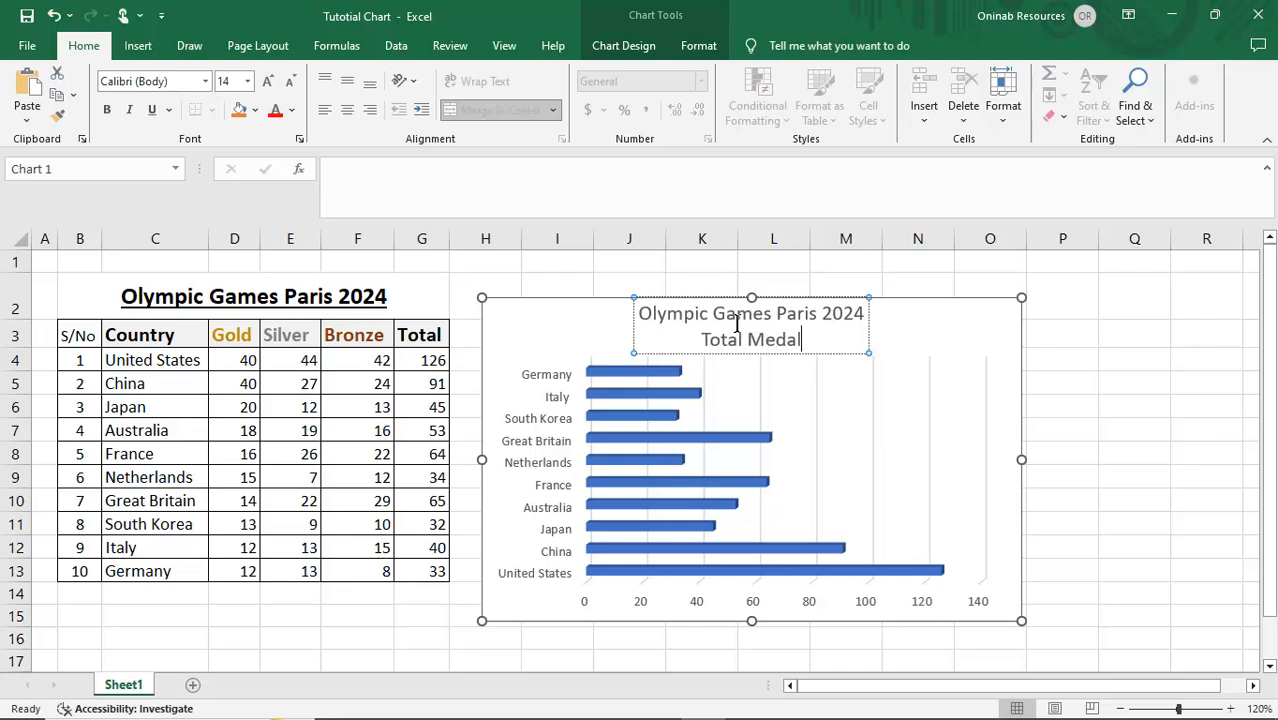
{"action": "type", "text": "s"}
{"action": "key", "text": "Escape"}
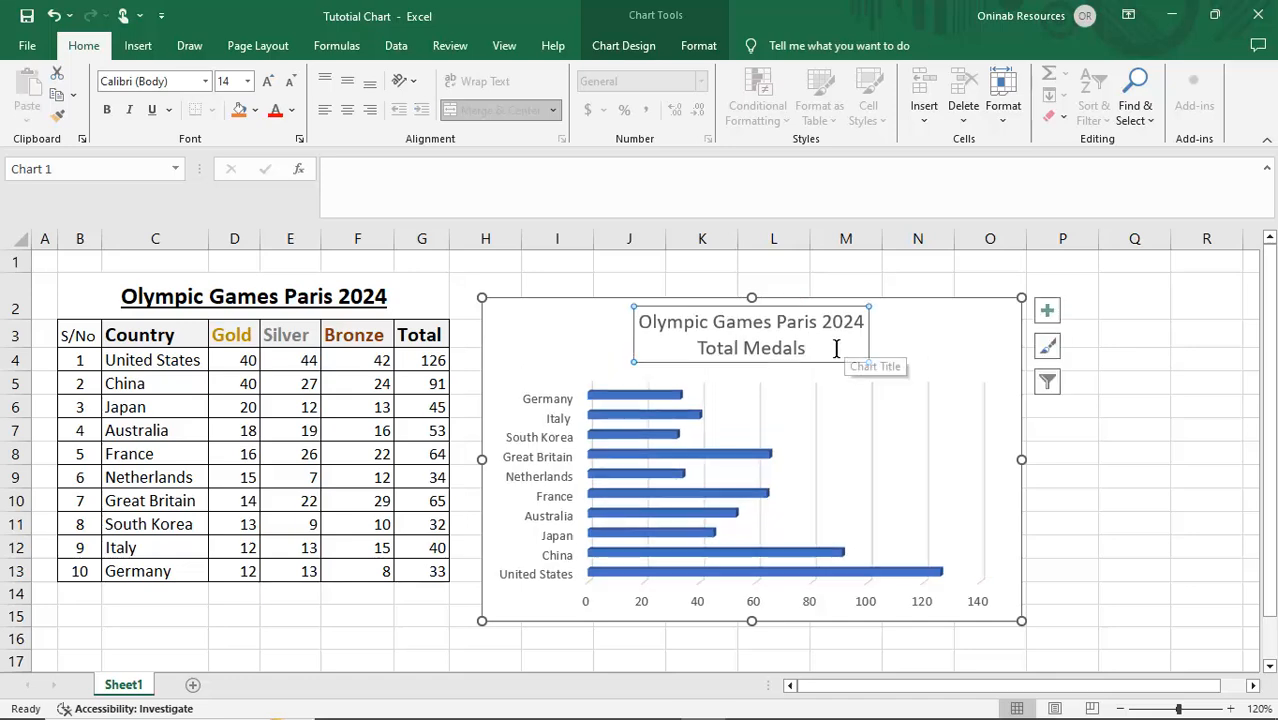
- Format the whole two-line chart title in black, bold text
{"action": "left_click_drag", "start_coordinate": [836, 348], "coordinate": [640, 320]}
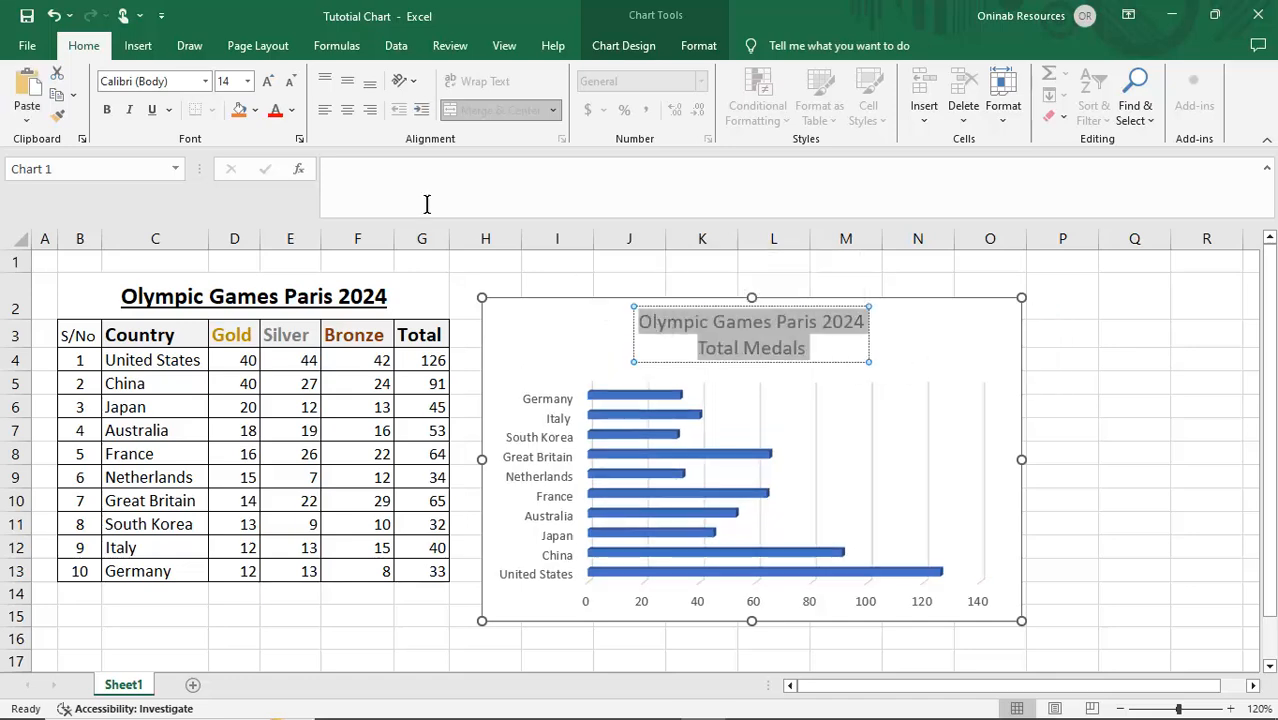
{"action": "left_click", "coordinate": [292, 111]}
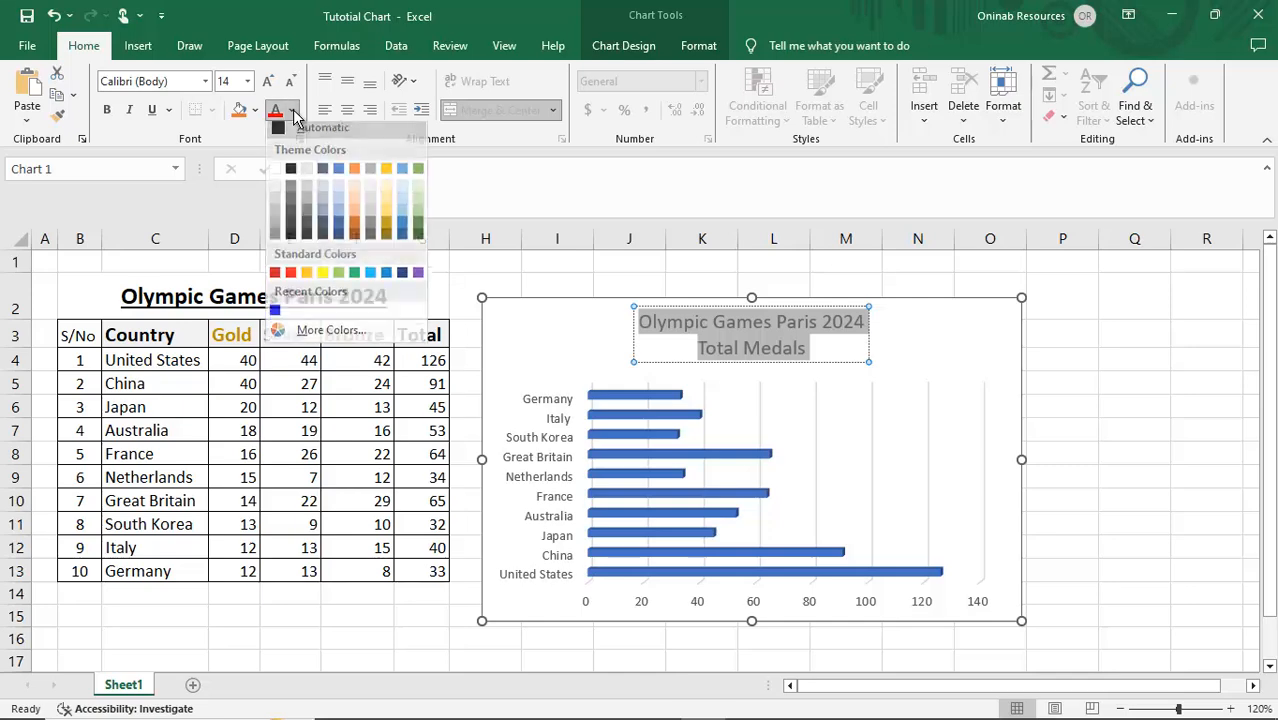
{"action": "left_click", "coordinate": [290, 176]}
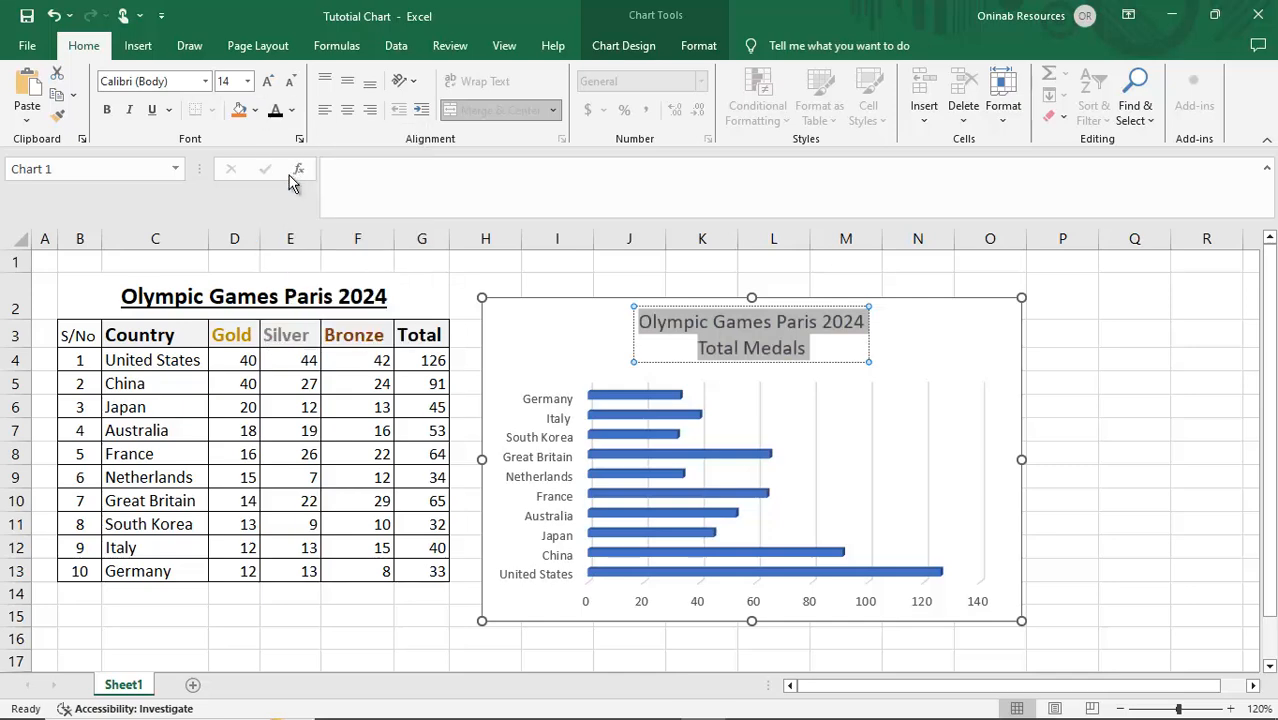
{"action": "left_click", "coordinate": [108, 110]}
- Make the country labels and the medal value axis numbers of the chart black and bold
{"action": "left_click", "coordinate": [535, 400]}
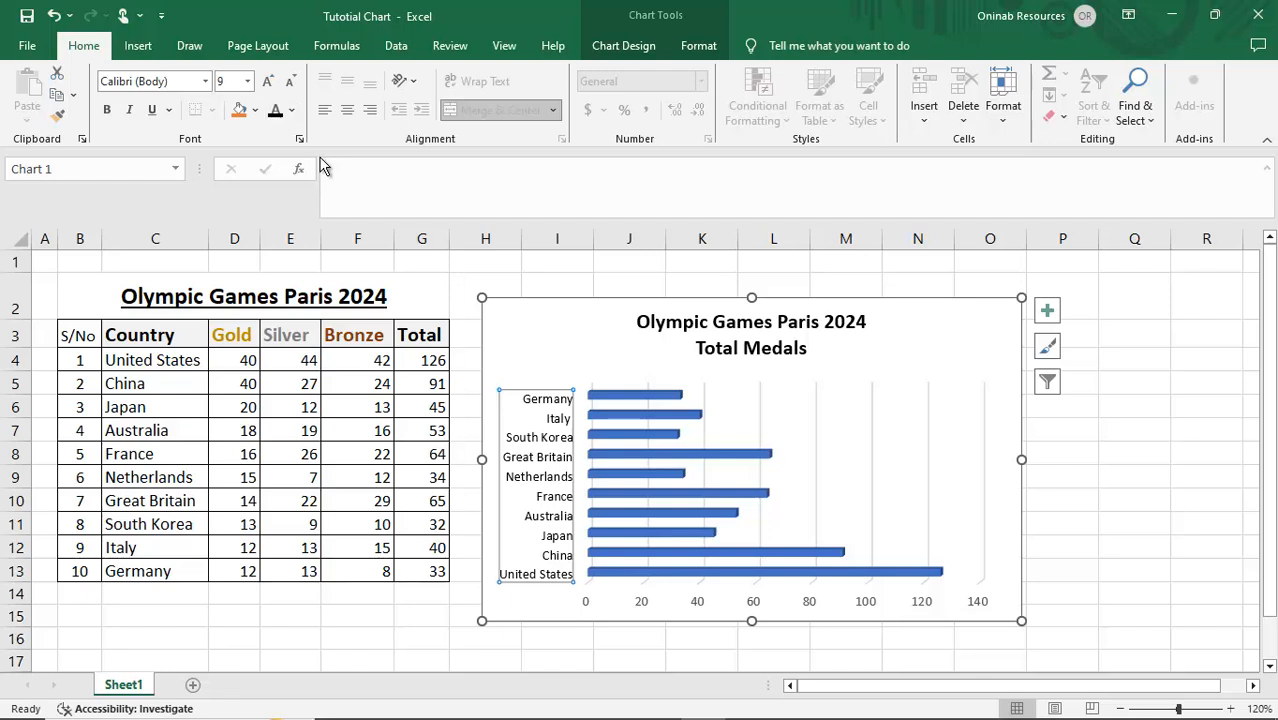
{"action": "left_click", "coordinate": [107, 110]}
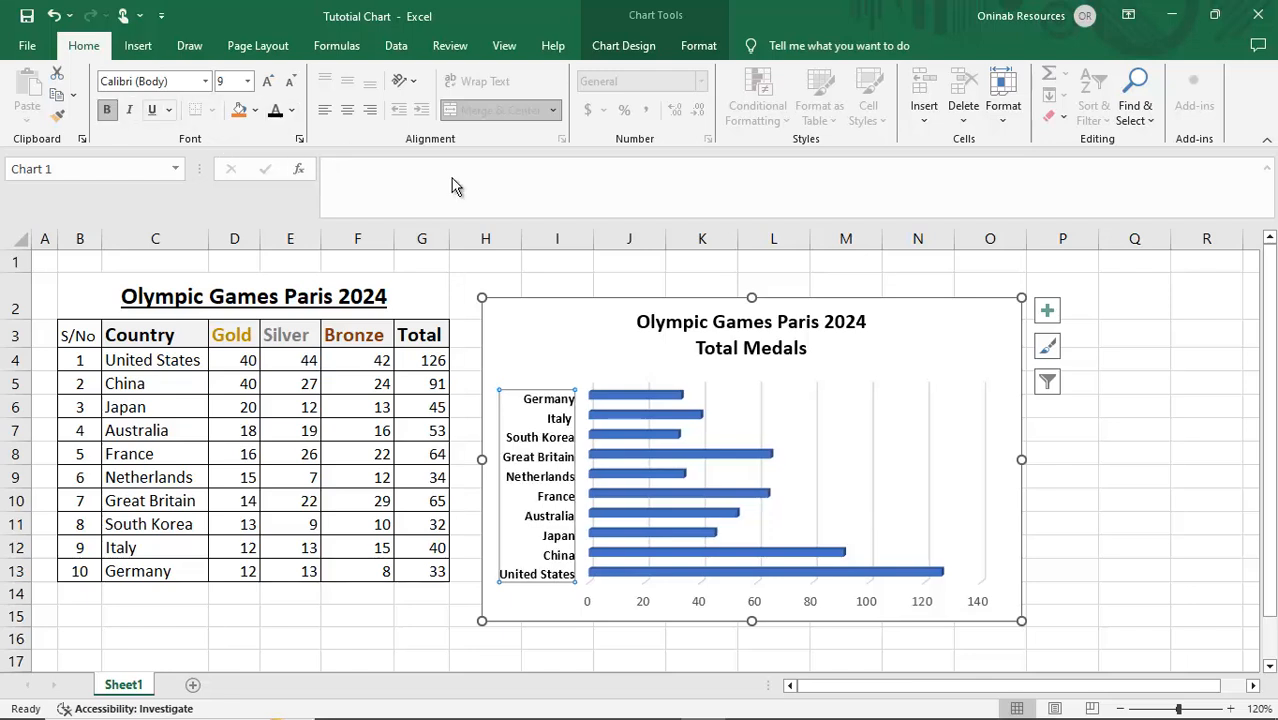
{"action": "left_click", "coordinate": [973, 603]}
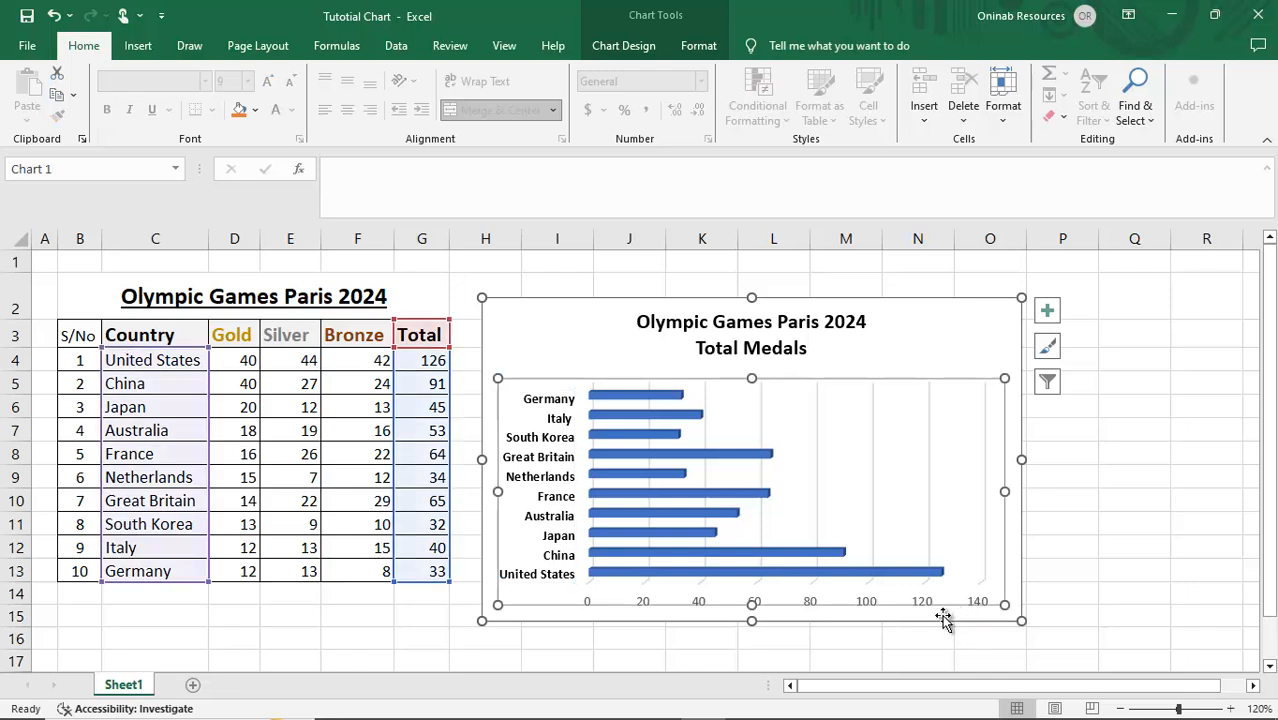
{"action": "left_click", "coordinate": [943, 619]}
{"action": "left_click", "coordinate": [878, 612]}
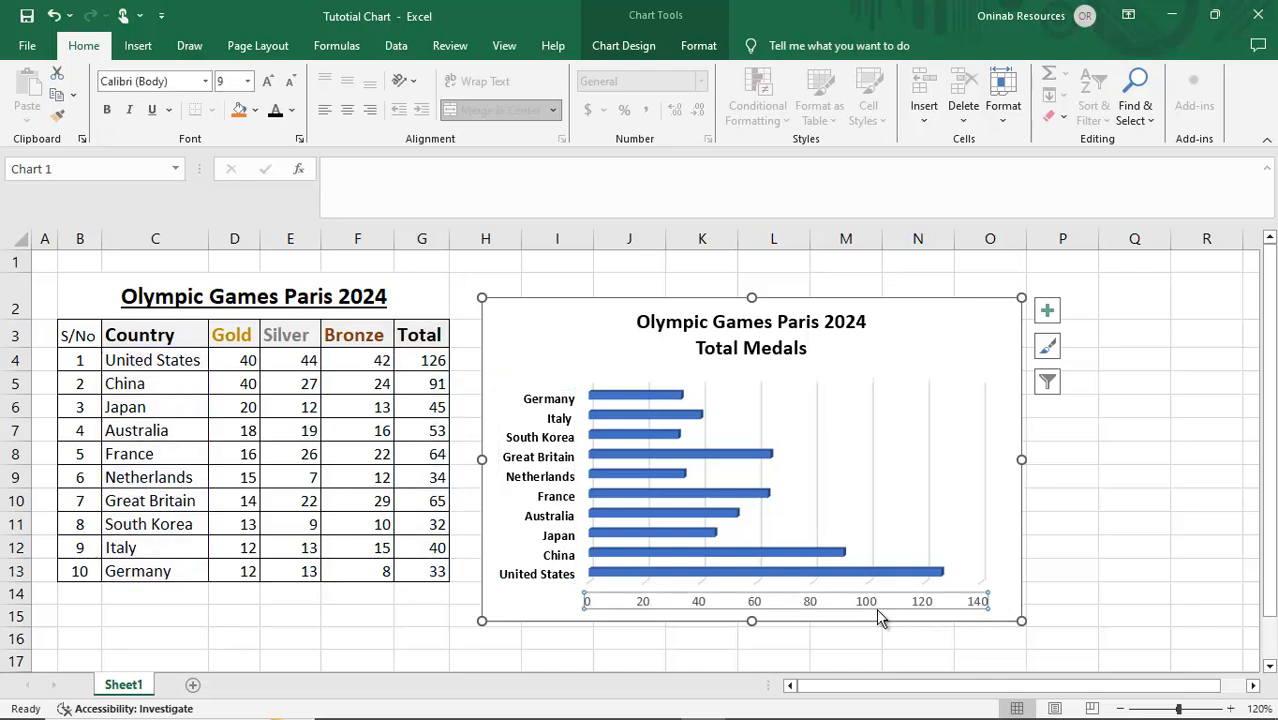
{"action": "left_click", "coordinate": [106, 110]}
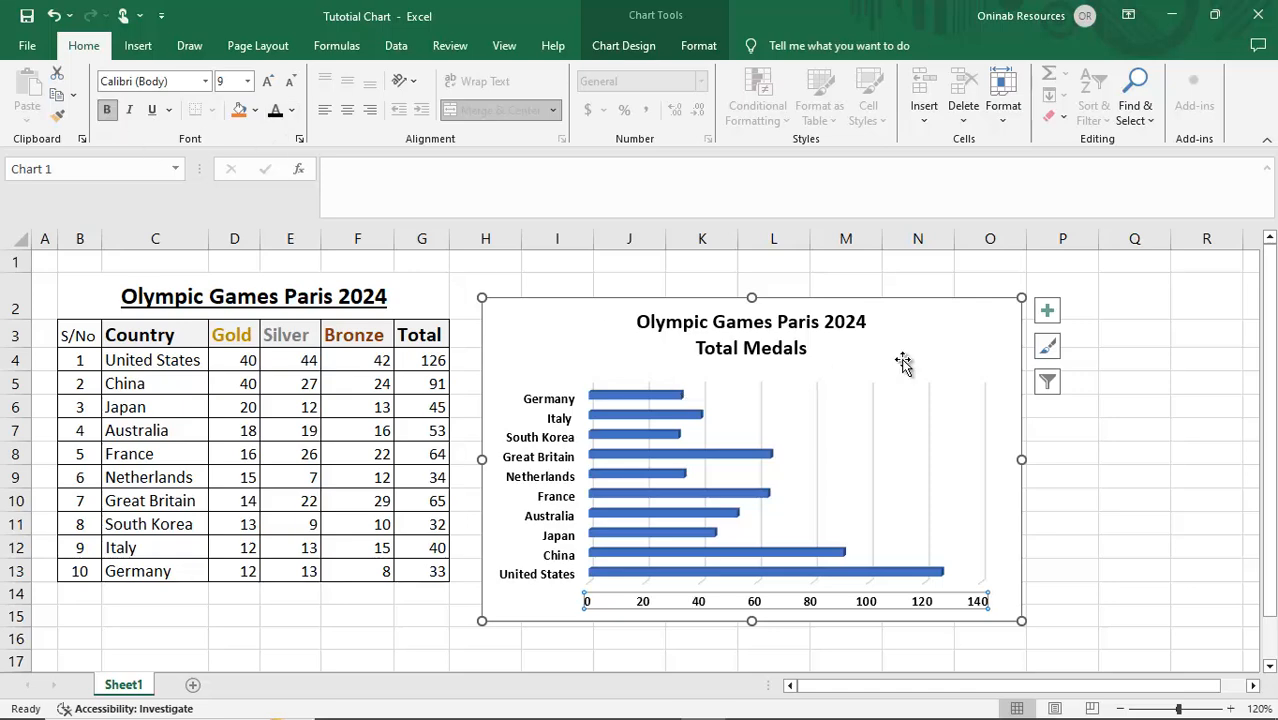
{"action": "left_click", "coordinate": [1087, 435]}
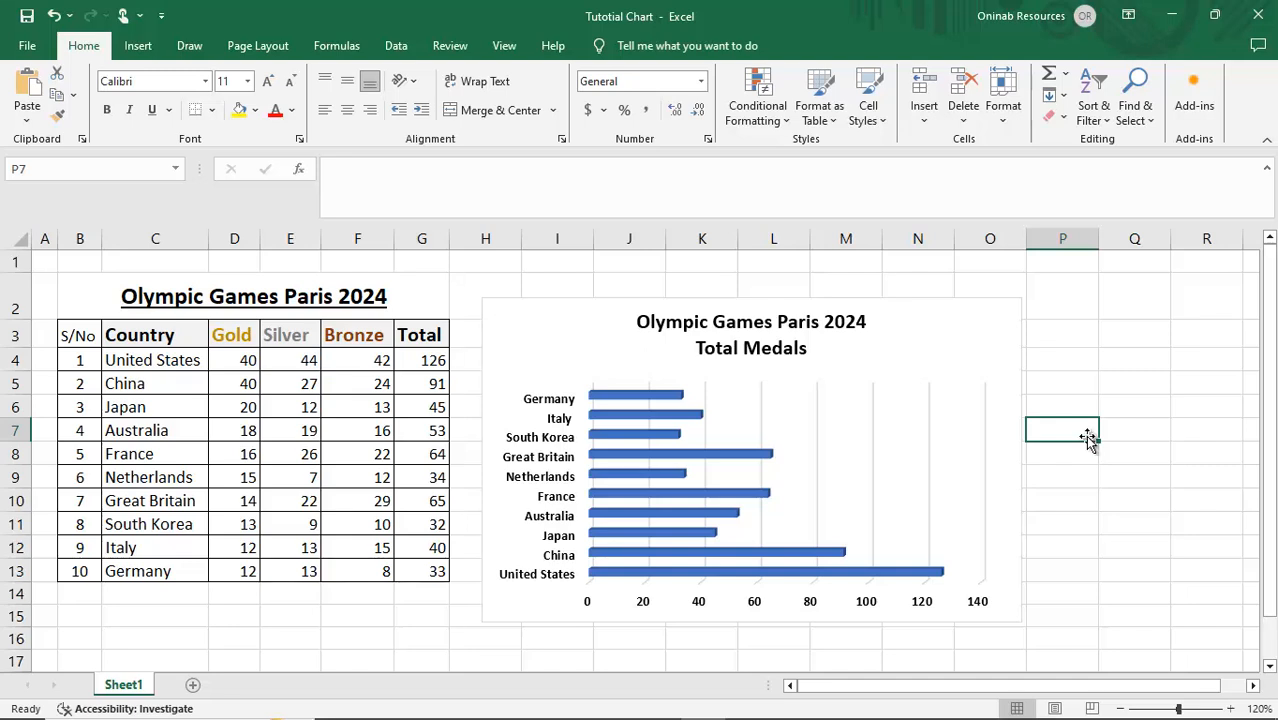
- Give the Germany bar alone a solid fill in standard green
{"action": "mouse_move", "coordinate": [669, 400]}
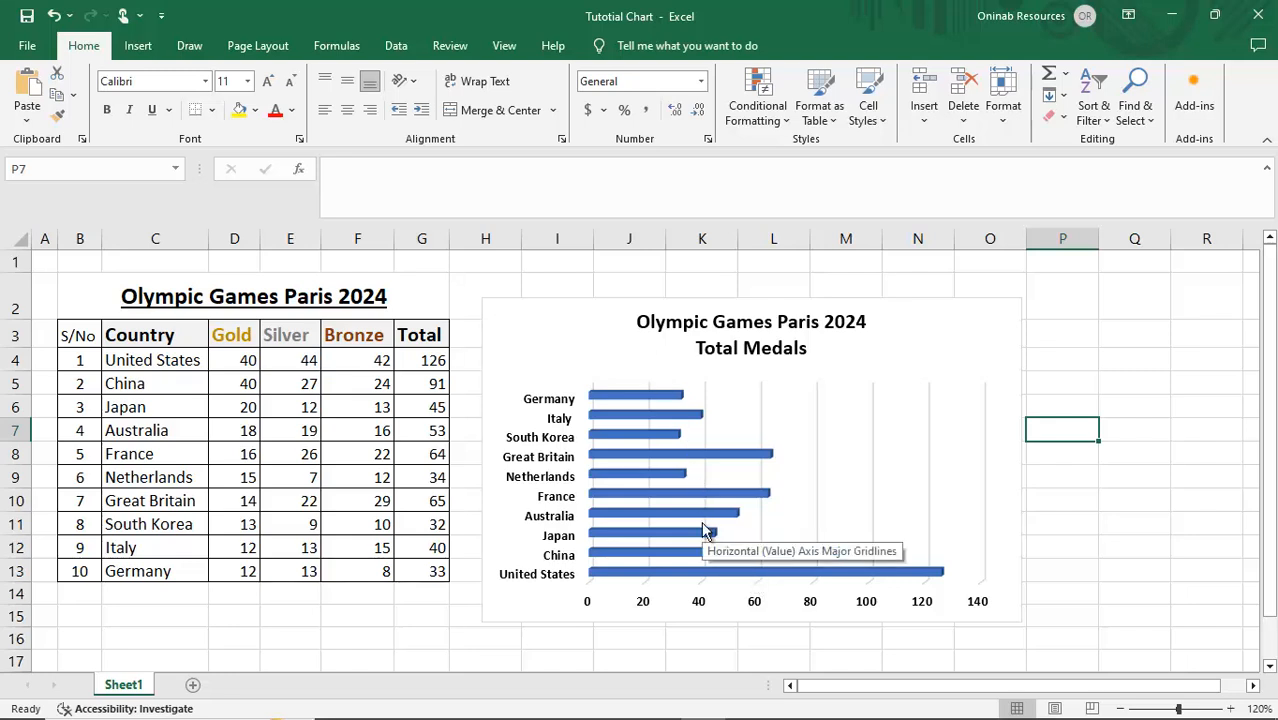
{"action": "left_click", "coordinate": [675, 398]}
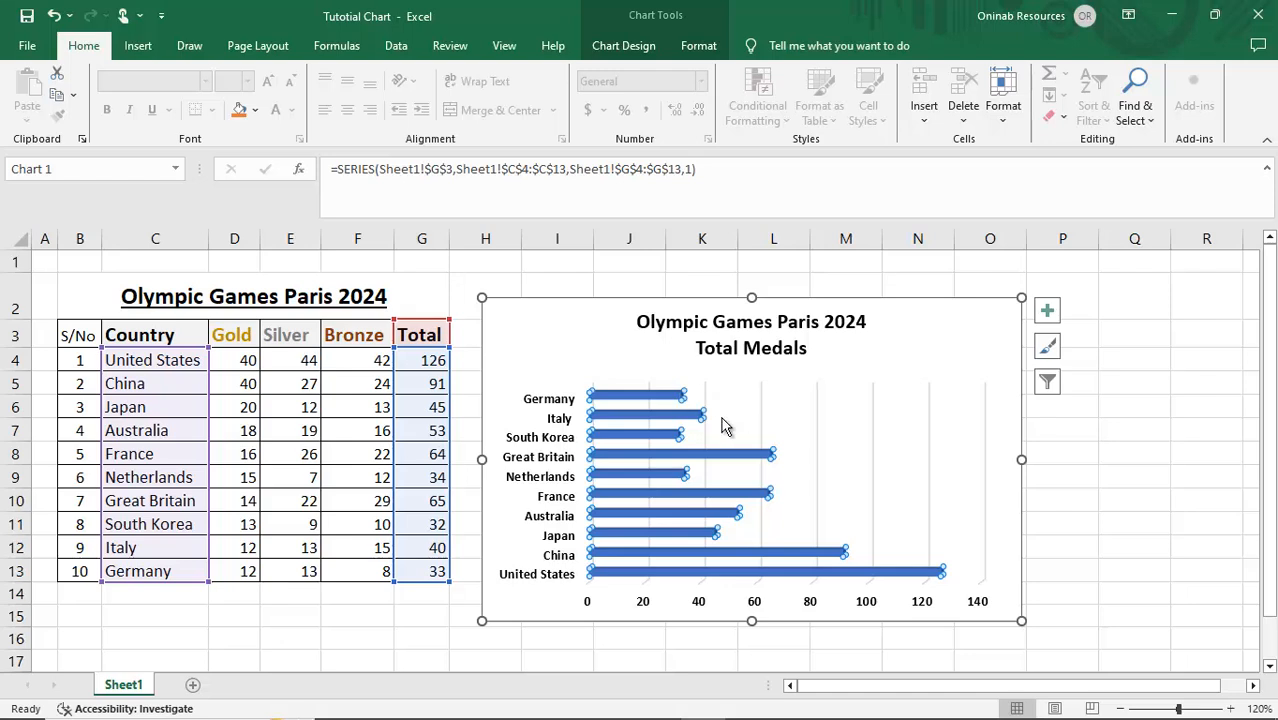
{"action": "left_click", "coordinate": [675, 400]}
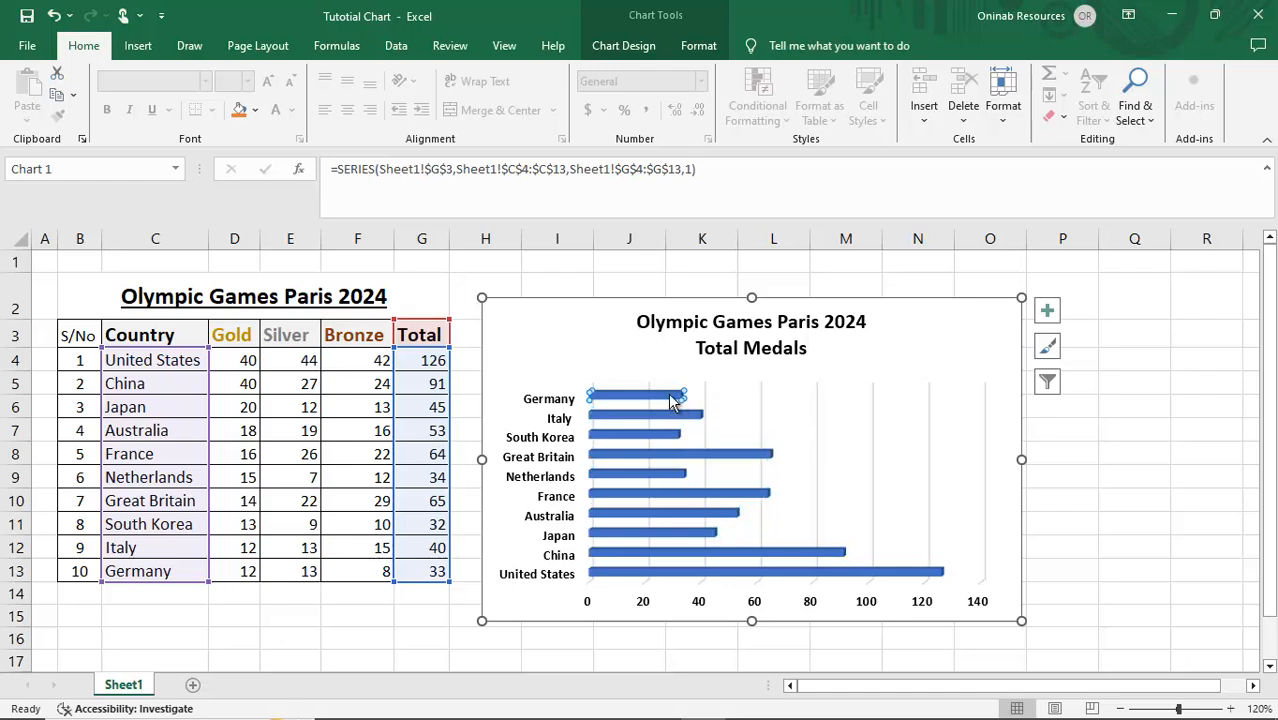
{"action": "right_click", "coordinate": [675, 400]}
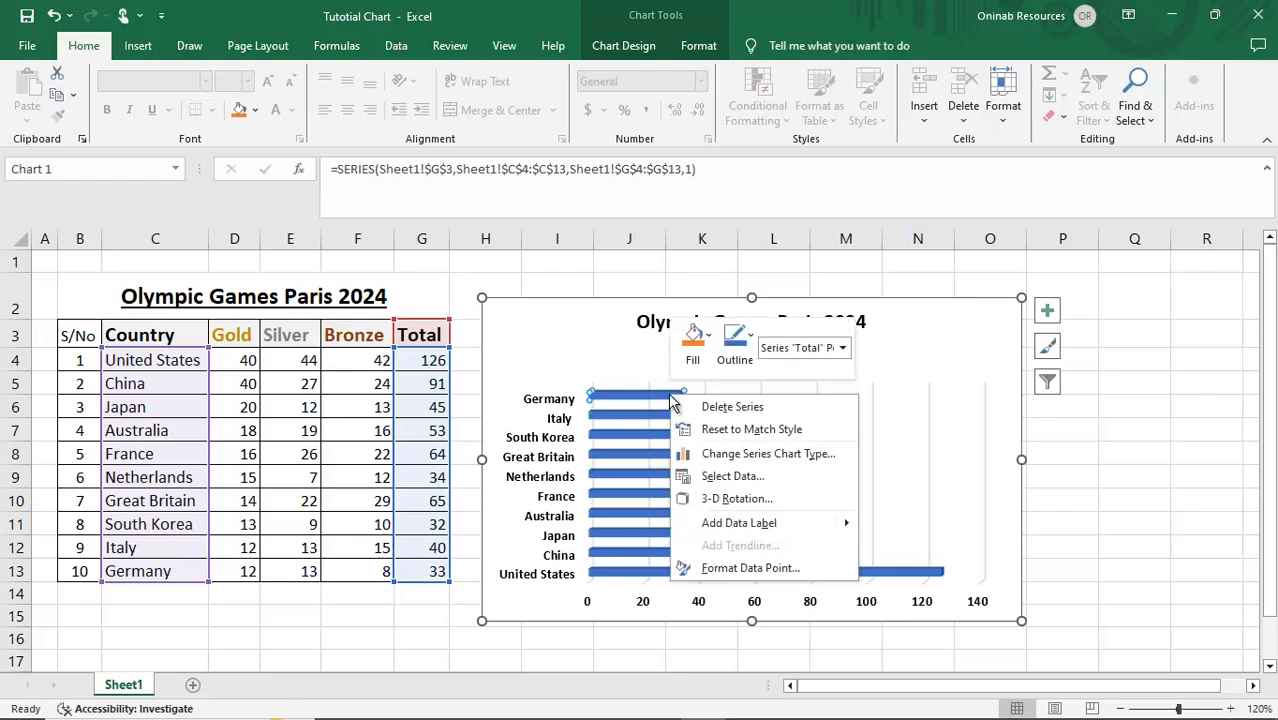
{"action": "left_click", "coordinate": [752, 568]}
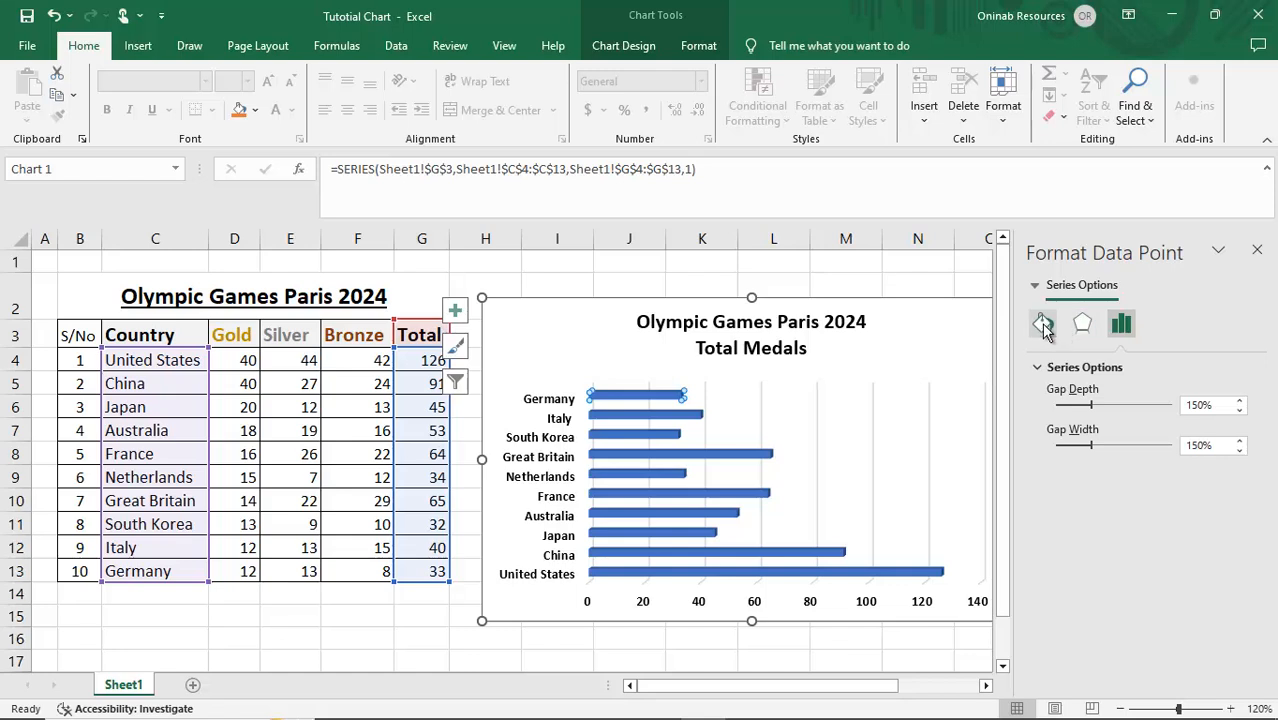
{"action": "left_click", "coordinate": [1043, 322]}
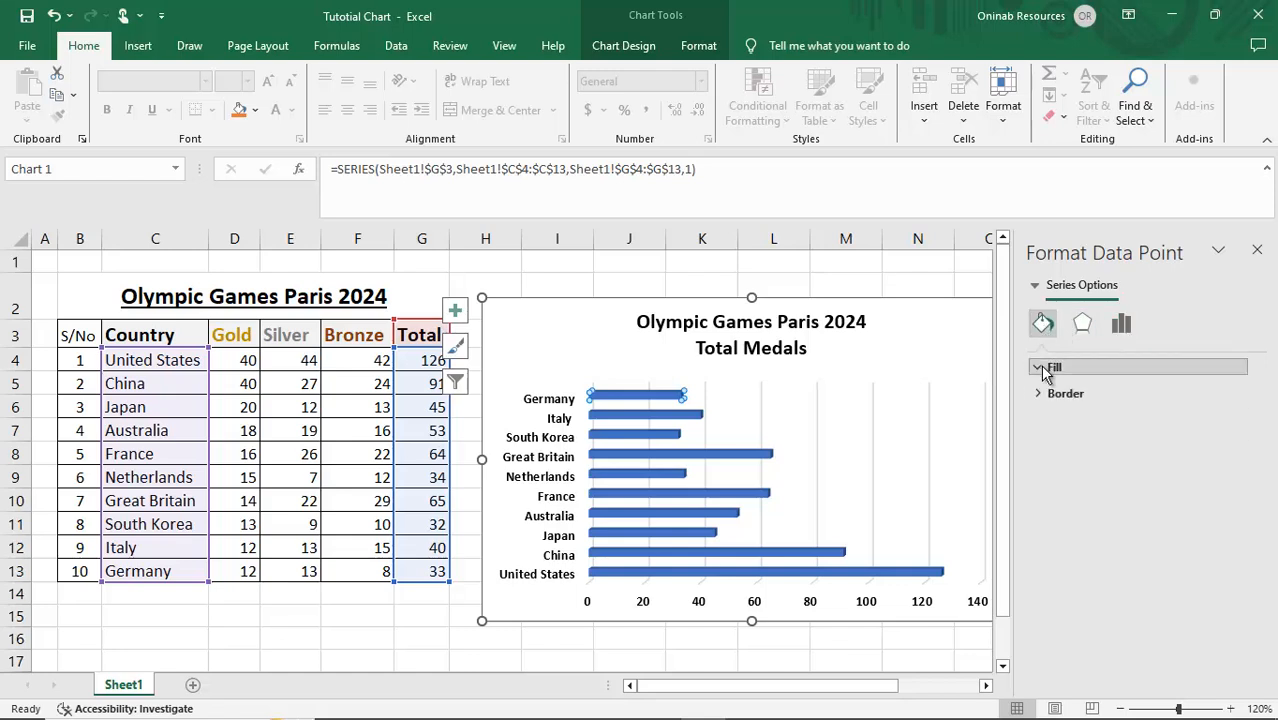
{"action": "left_click", "coordinate": [1048, 368]}
{"action": "left_click", "coordinate": [1053, 417]}
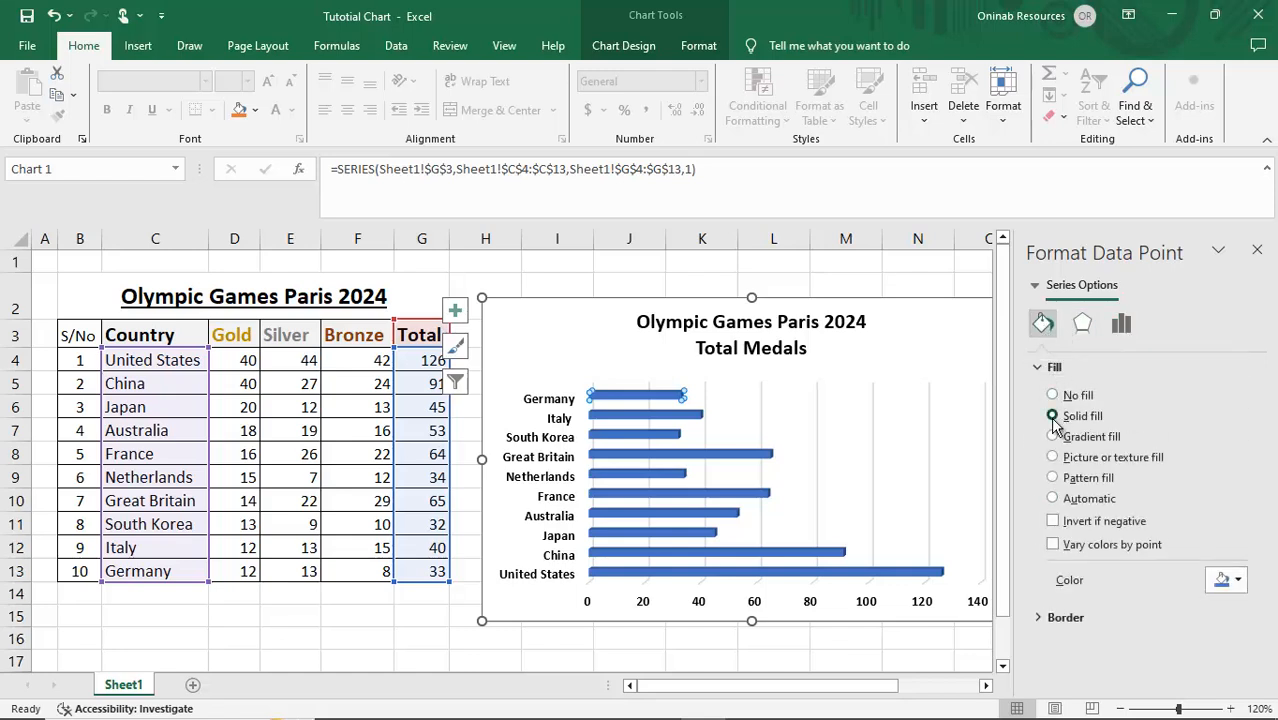
{"action": "left_click", "coordinate": [1239, 582]}
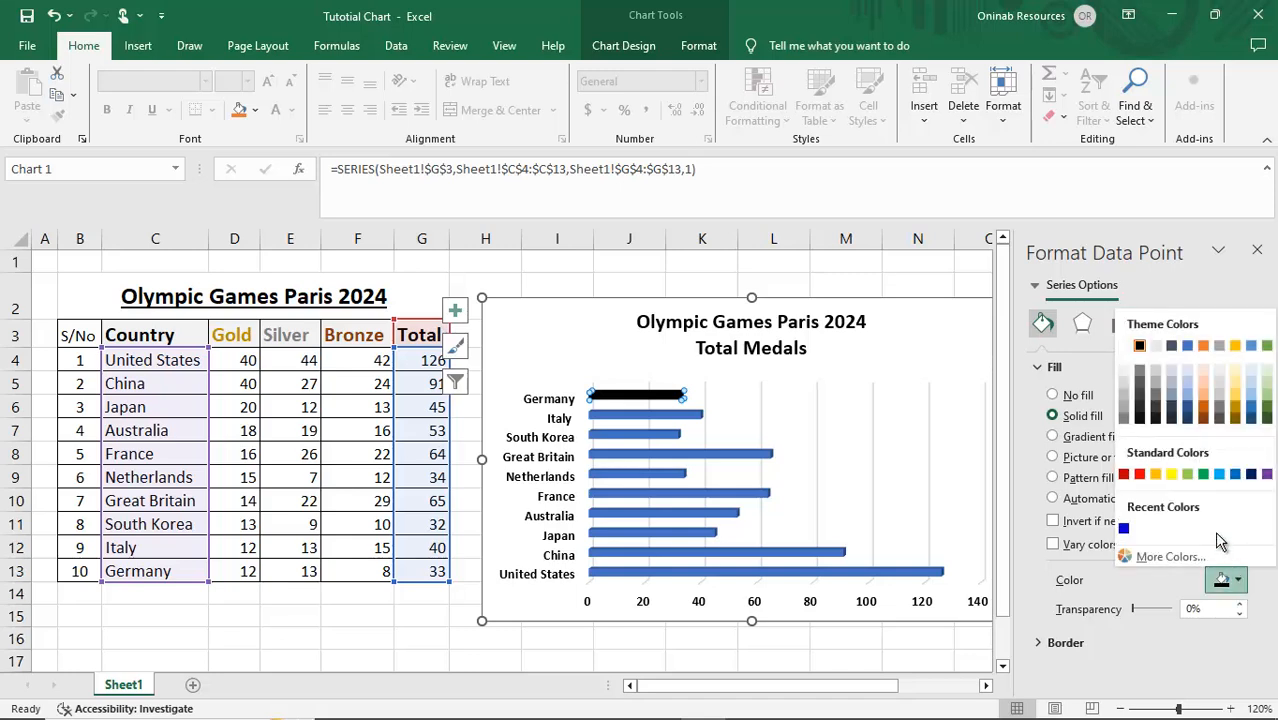
{"action": "left_click", "coordinate": [1203, 475]}
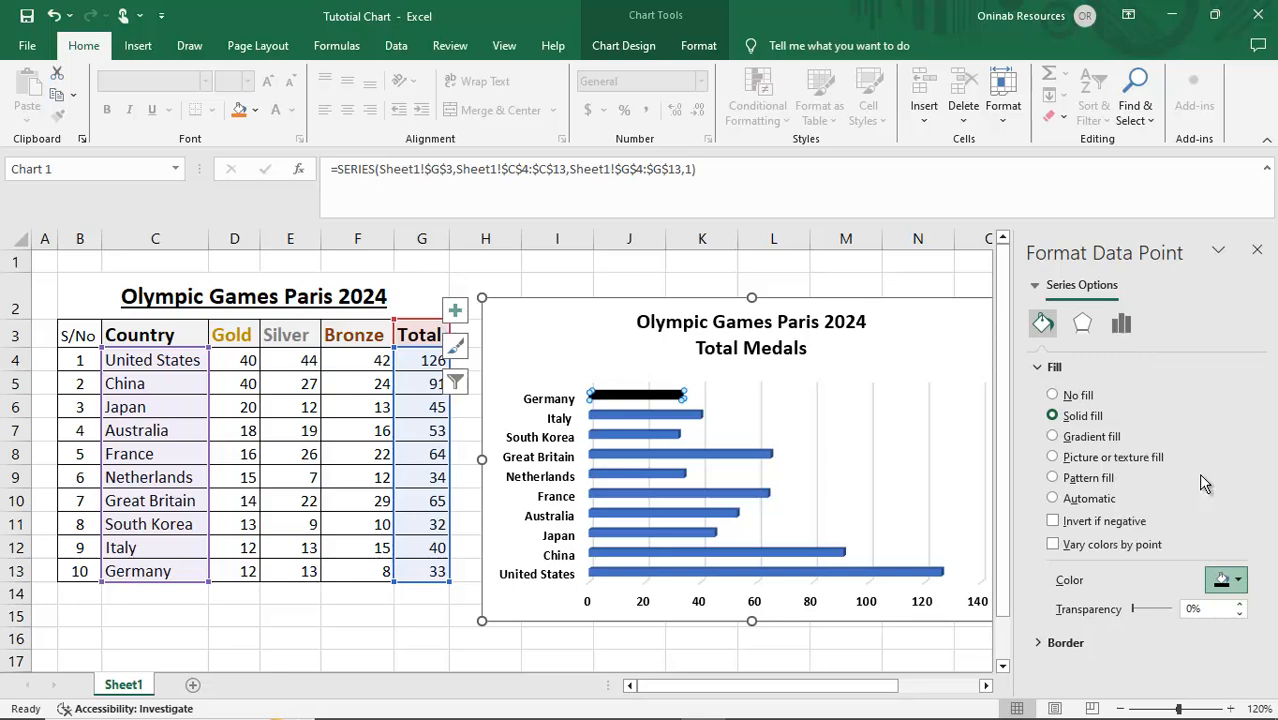
- Fill the Italy bar with standard light blue and the South Korea bar with standard red
{"action": "left_click", "coordinate": [690, 418]}
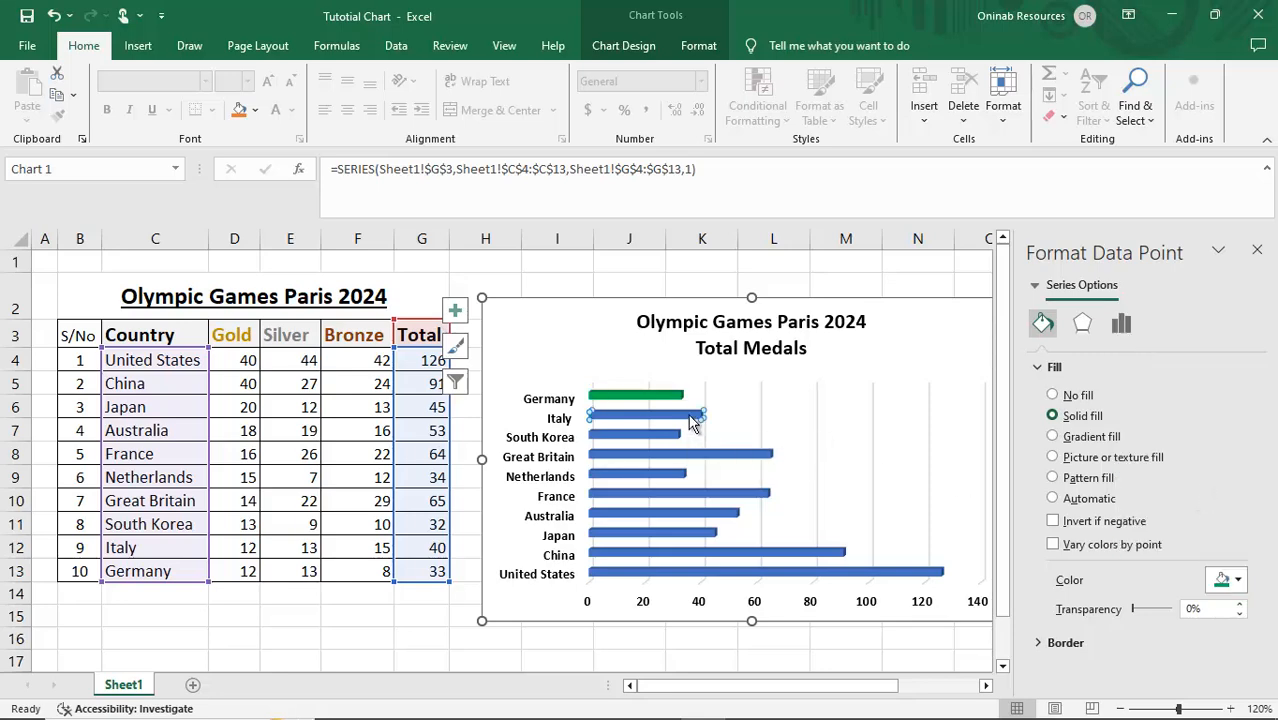
{"action": "left_click", "coordinate": [1238, 580]}
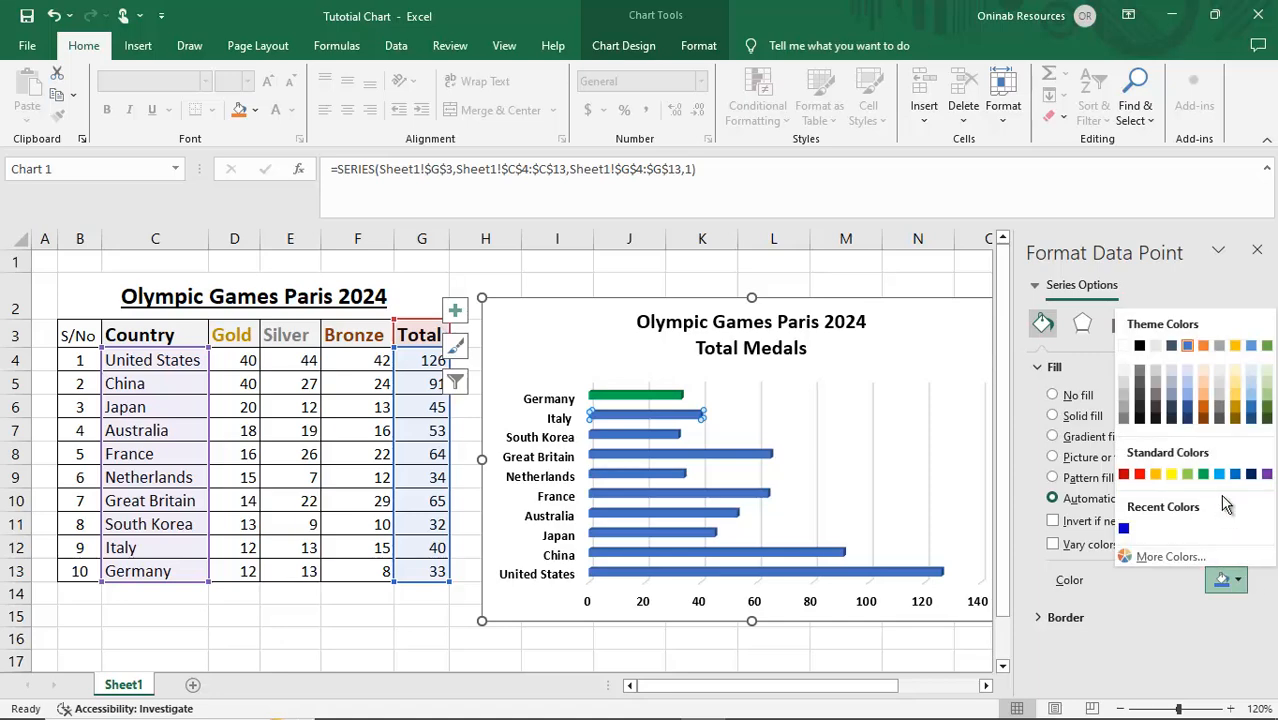
{"action": "left_click", "coordinate": [1219, 474]}
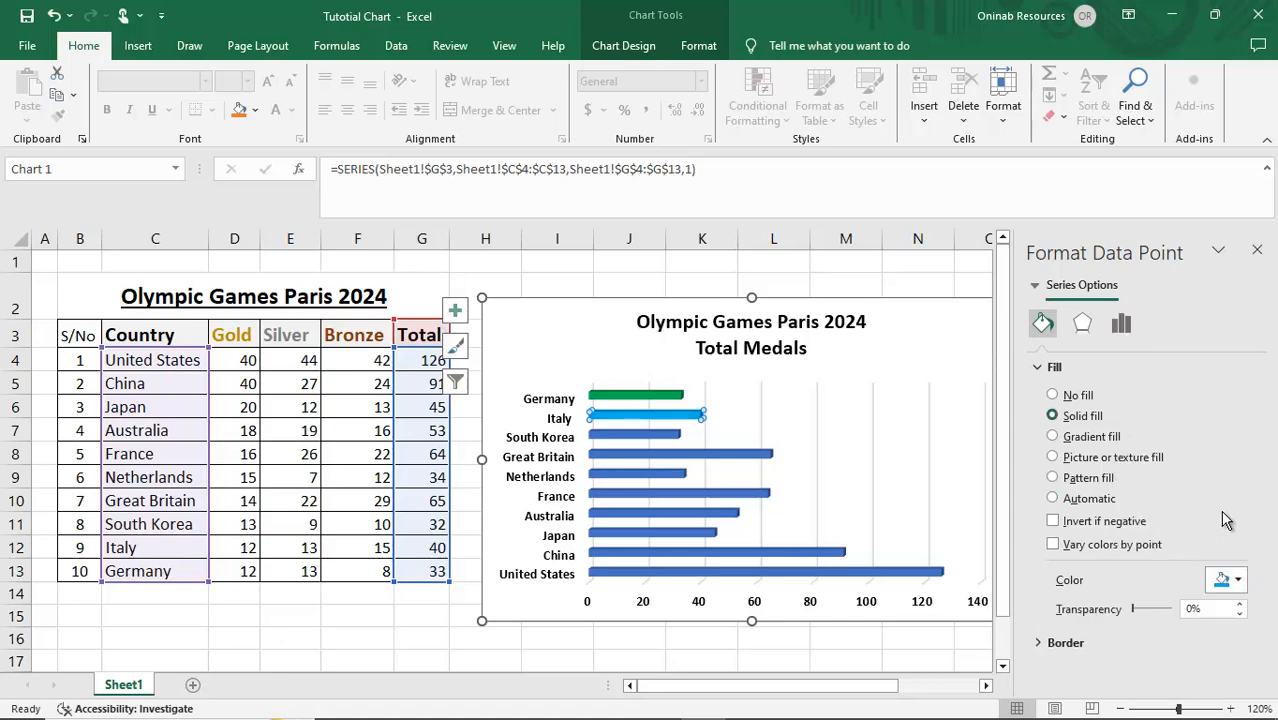
{"action": "left_click", "coordinate": [665, 434]}
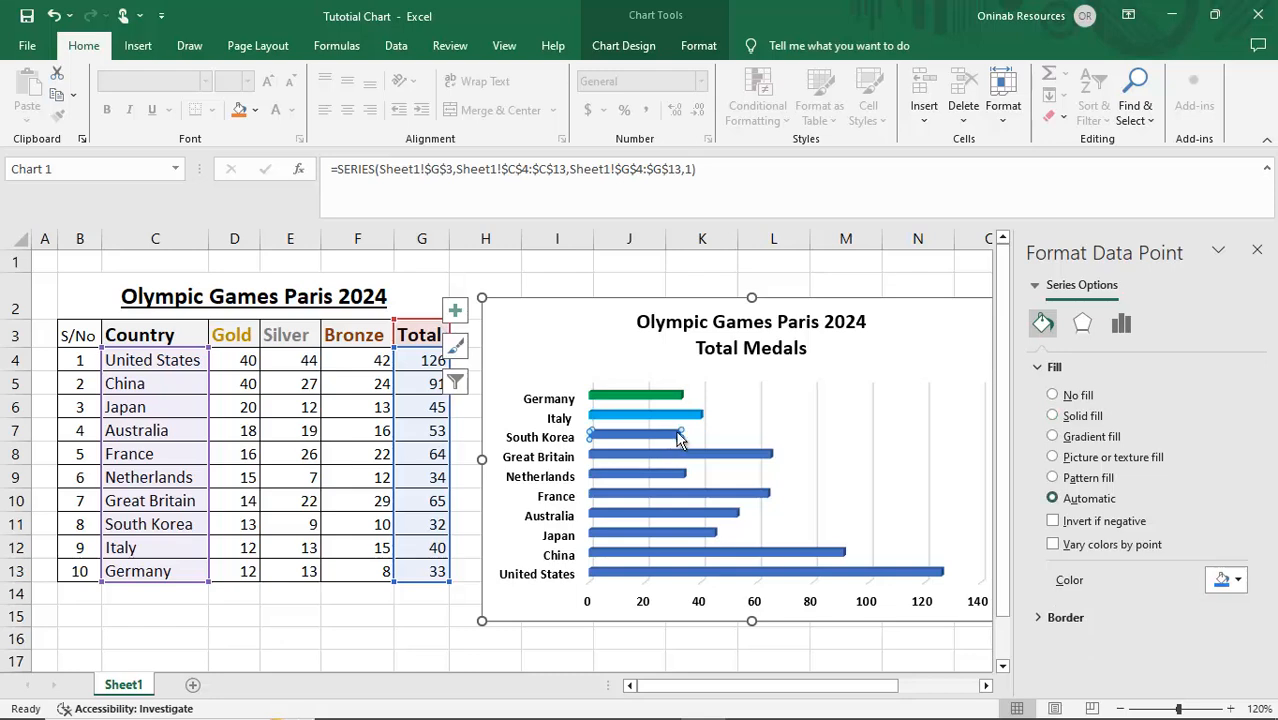
{"action": "left_click", "coordinate": [1238, 581]}
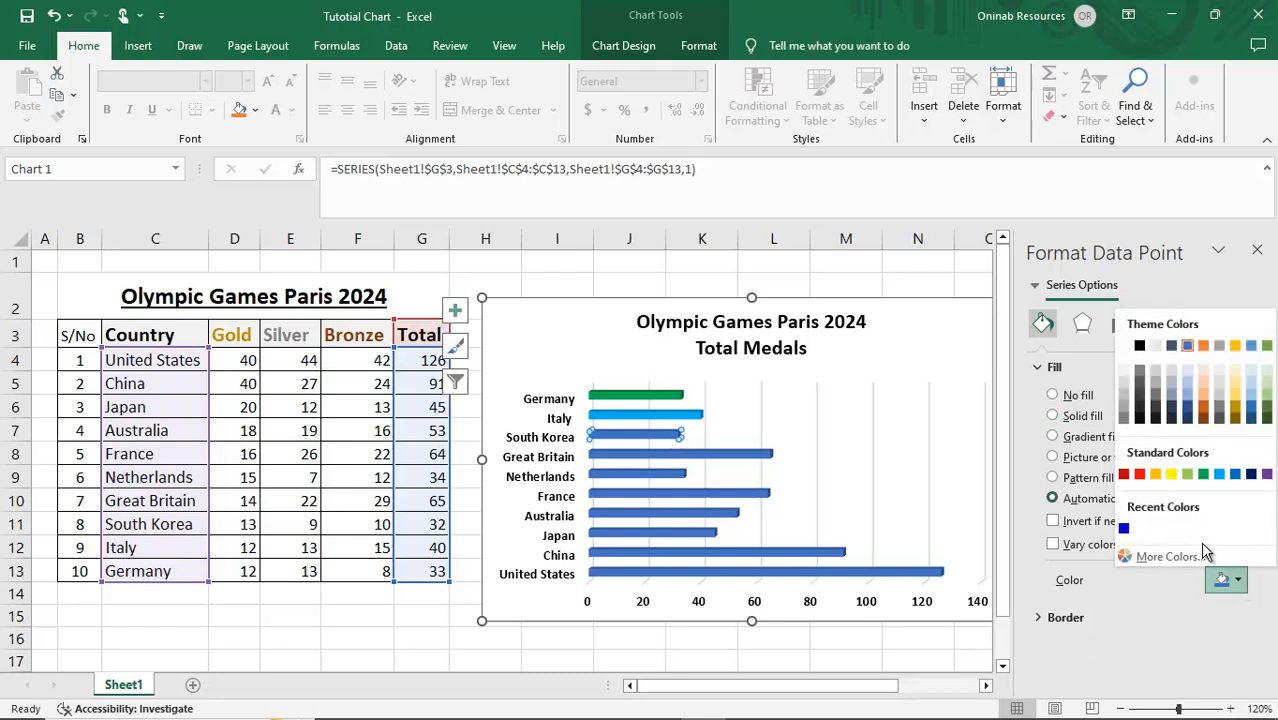
{"action": "left_click", "coordinate": [1141, 479]}
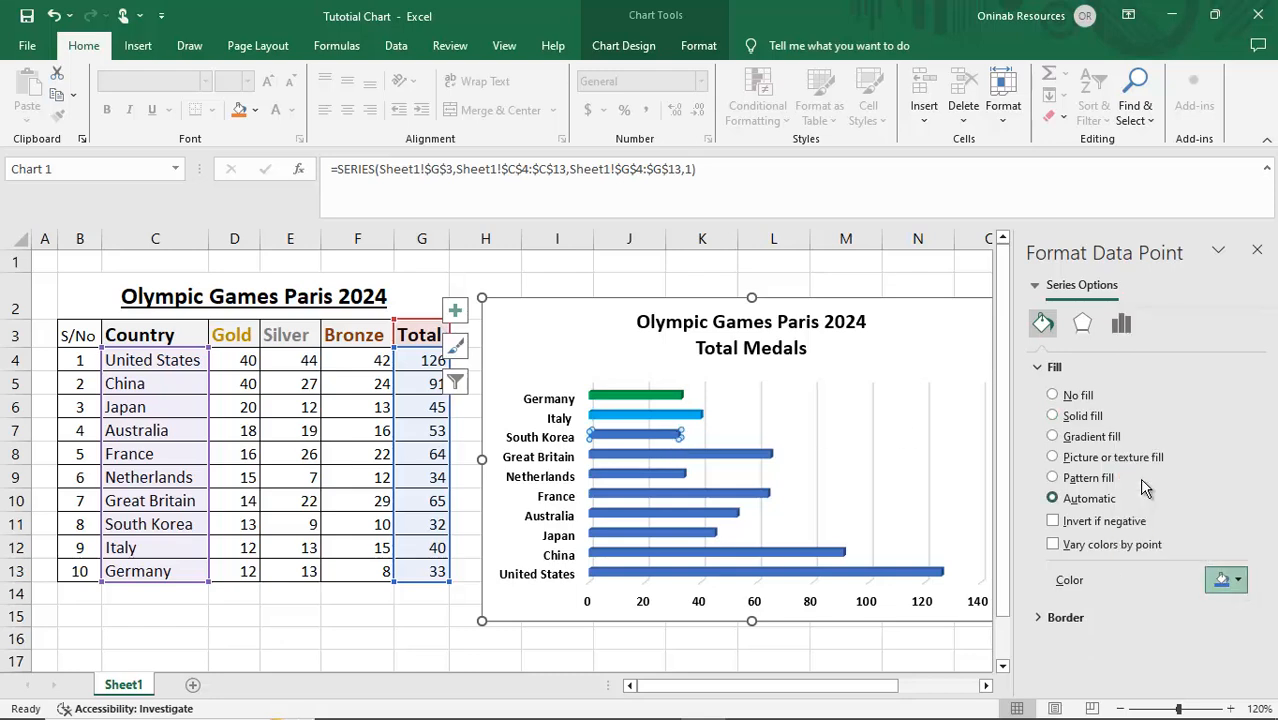
- Fill the Great Britain bar with standard dark red and the Netherlands bar with standard purple
{"action": "left_click", "coordinate": [771, 454]}
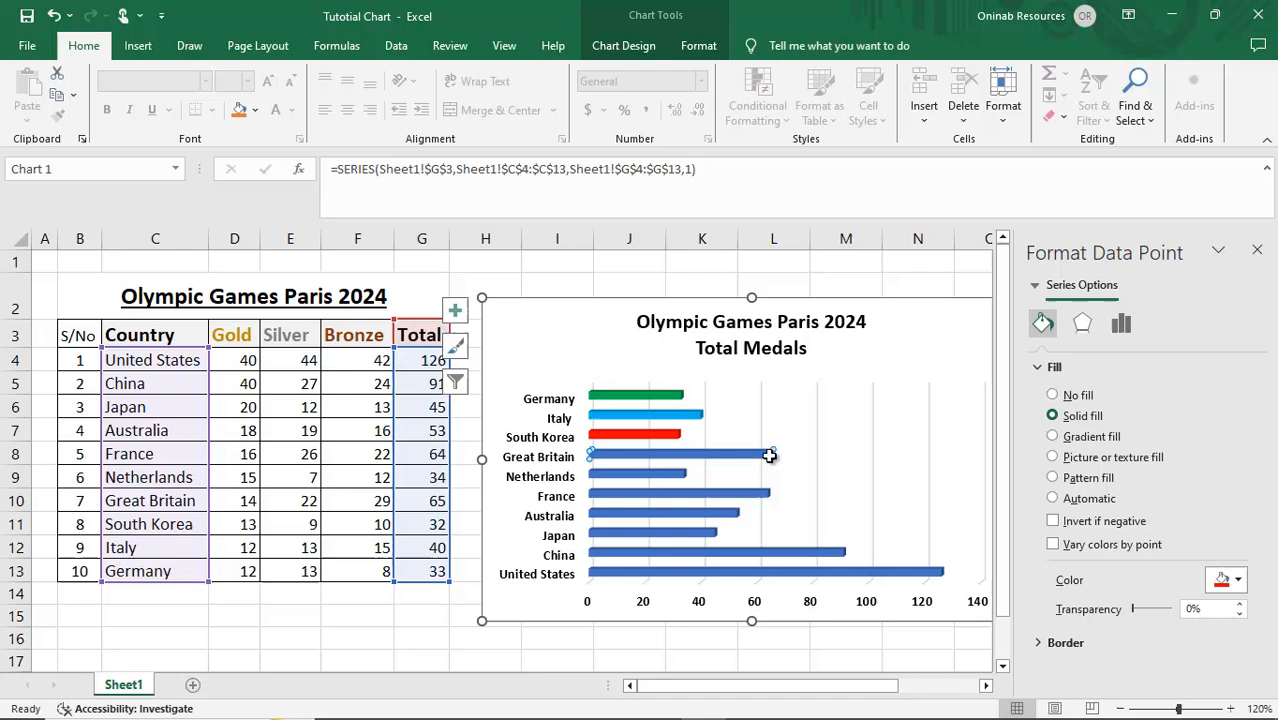
{"action": "left_click", "coordinate": [1238, 580]}
{"action": "left_click", "coordinate": [1141, 477]}
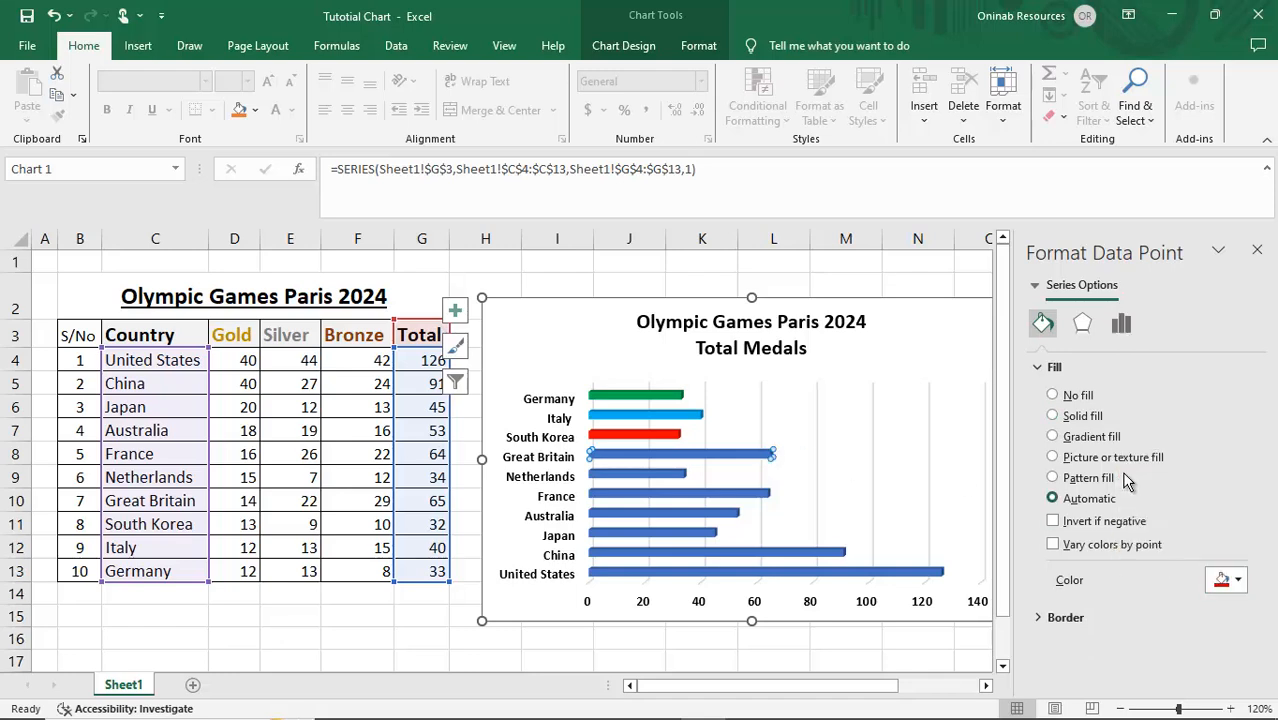
{"action": "left_click", "coordinate": [670, 475]}
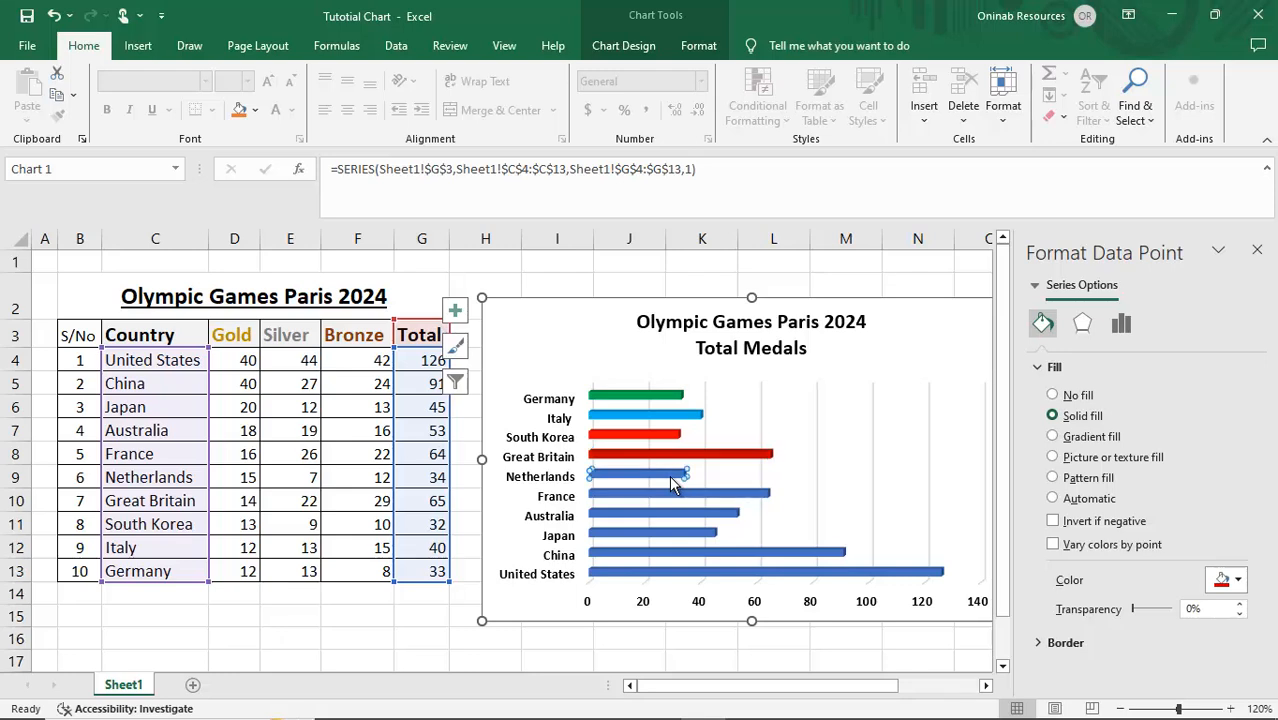
{"action": "left_click", "coordinate": [1240, 585]}
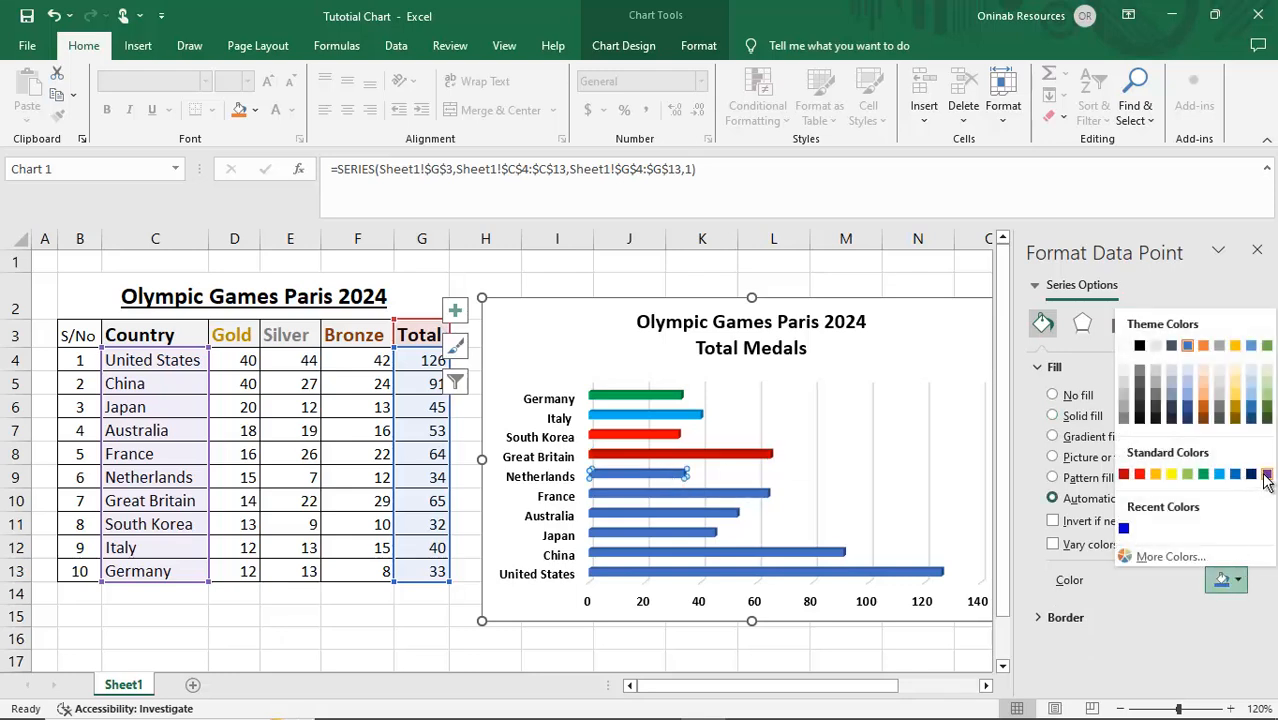
{"action": "left_click", "coordinate": [1266, 474]}
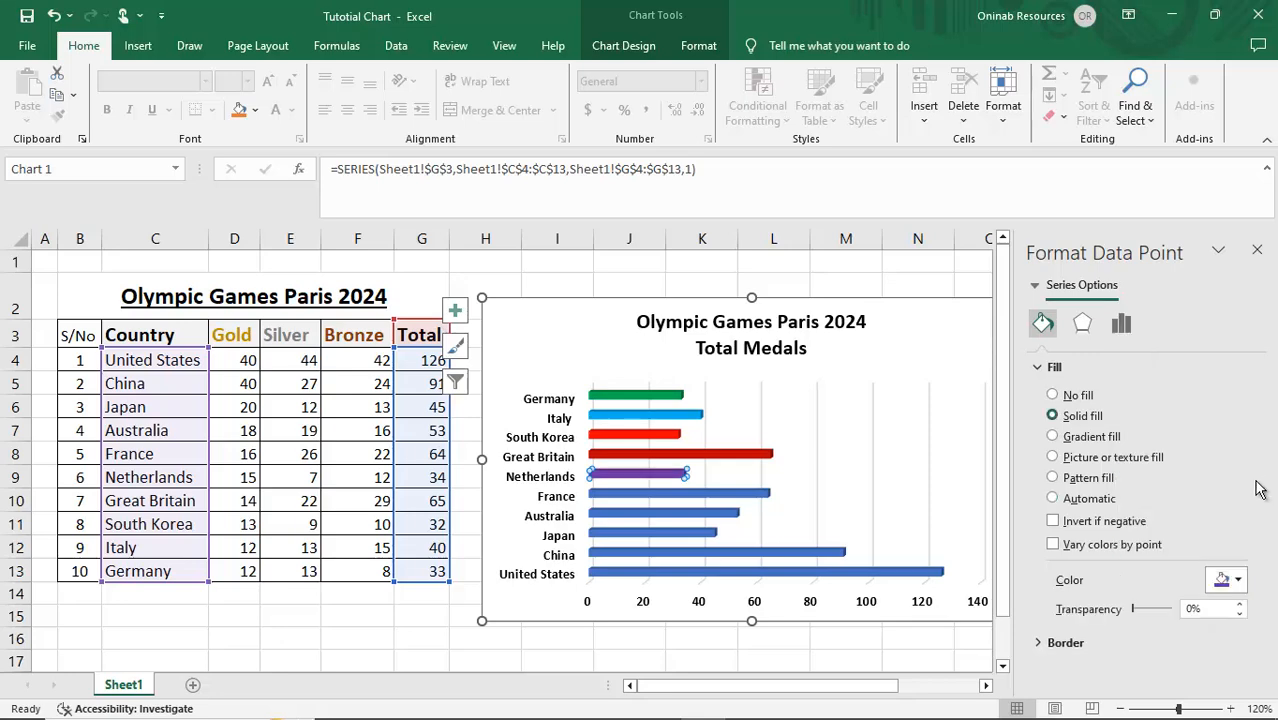
- Fill the France bar with standard yellow and the Australia bar with dark green
{"action": "left_click", "coordinate": [768, 492]}
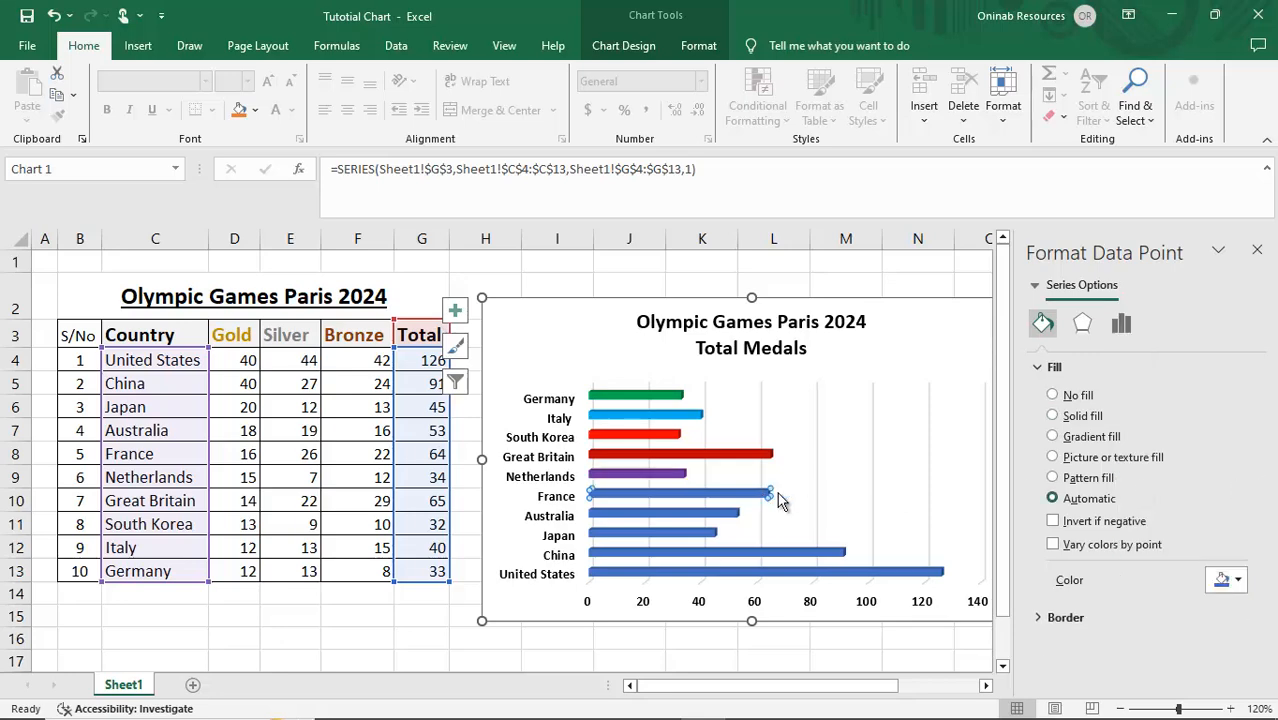
{"action": "left_click", "coordinate": [1236, 581]}
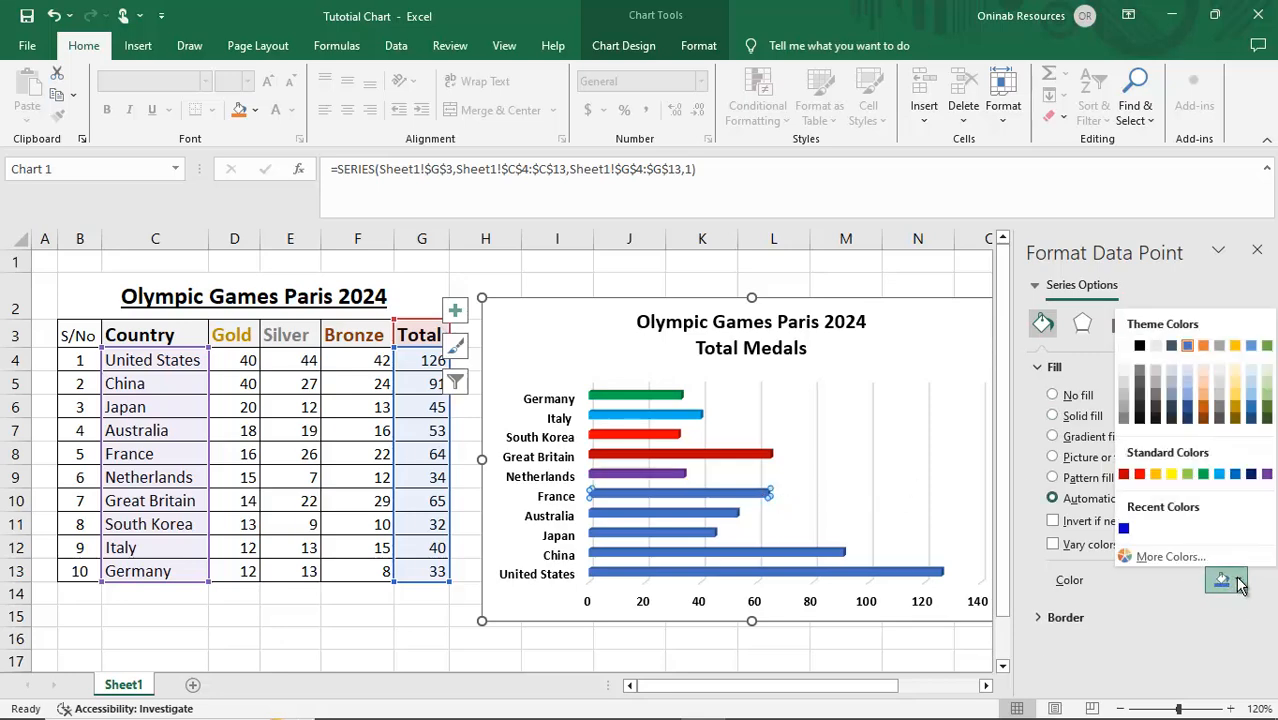
{"action": "left_click", "coordinate": [1173, 476]}
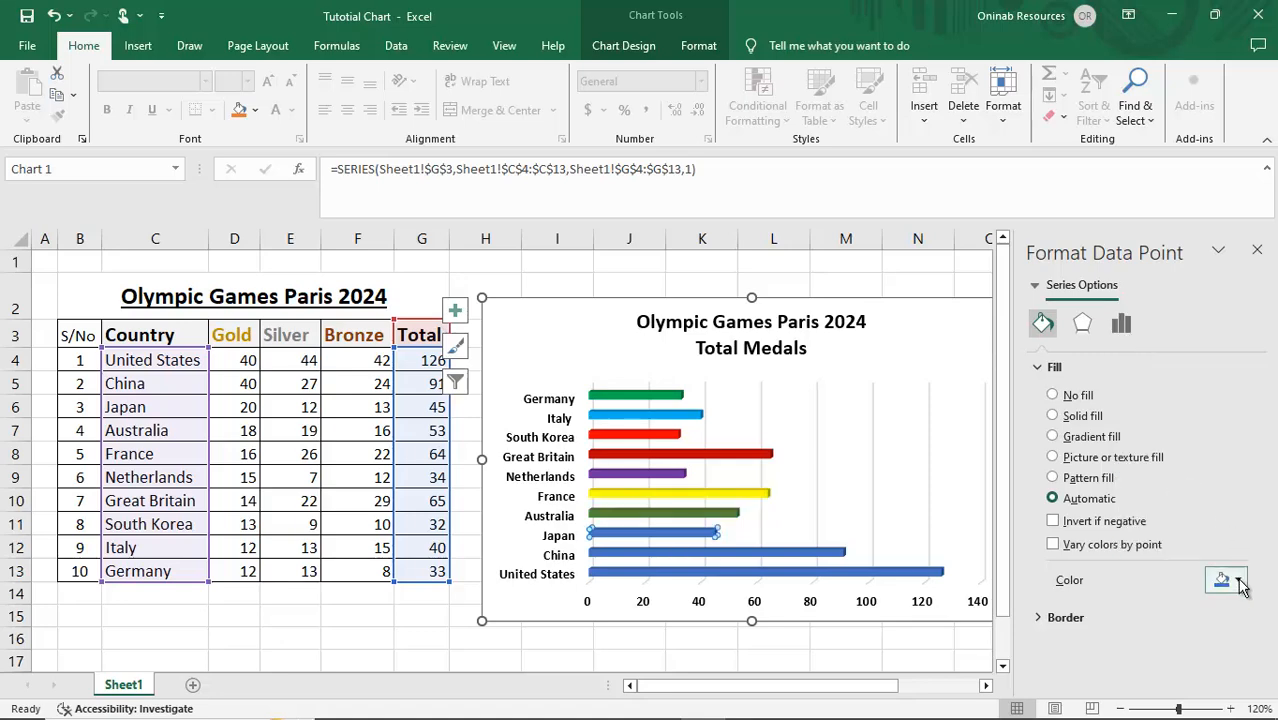
- Give the Japan bar a solid dark blue-gray fill, after trying a pale gold theme colour on it
{"action": "left_click", "coordinate": [1238, 581]}
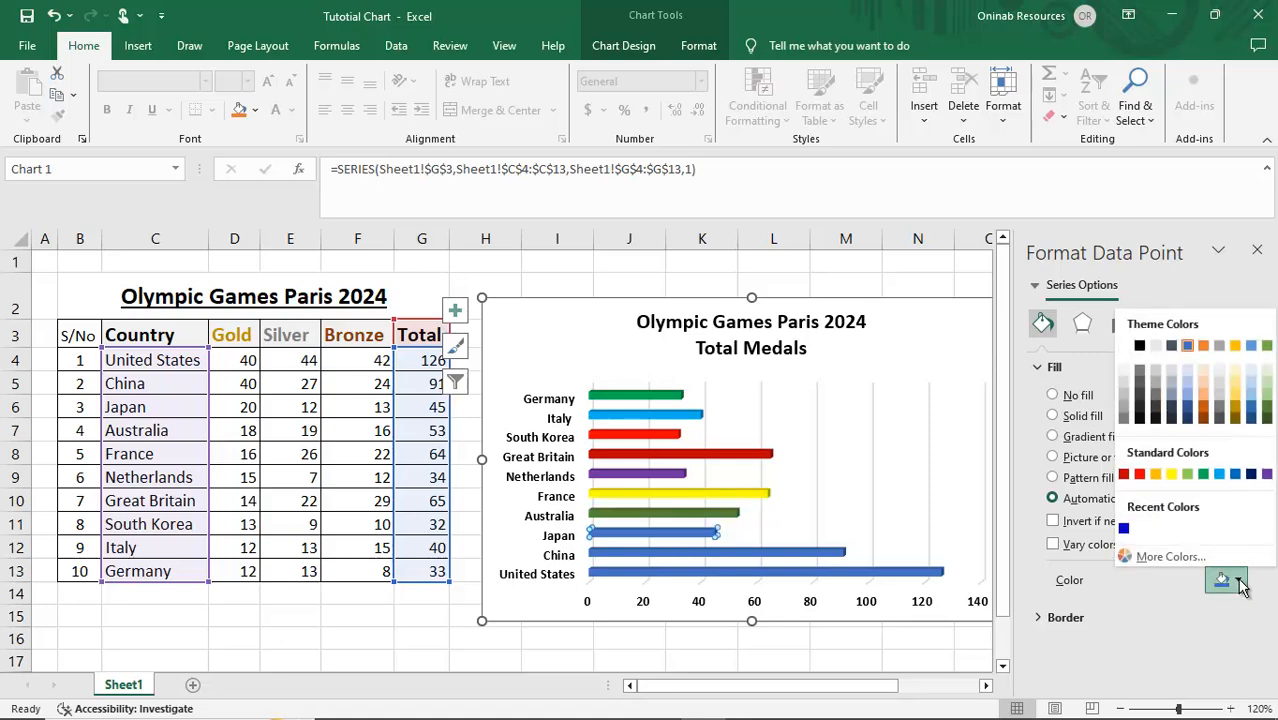
{"action": "left_click", "coordinate": [1237, 372]}
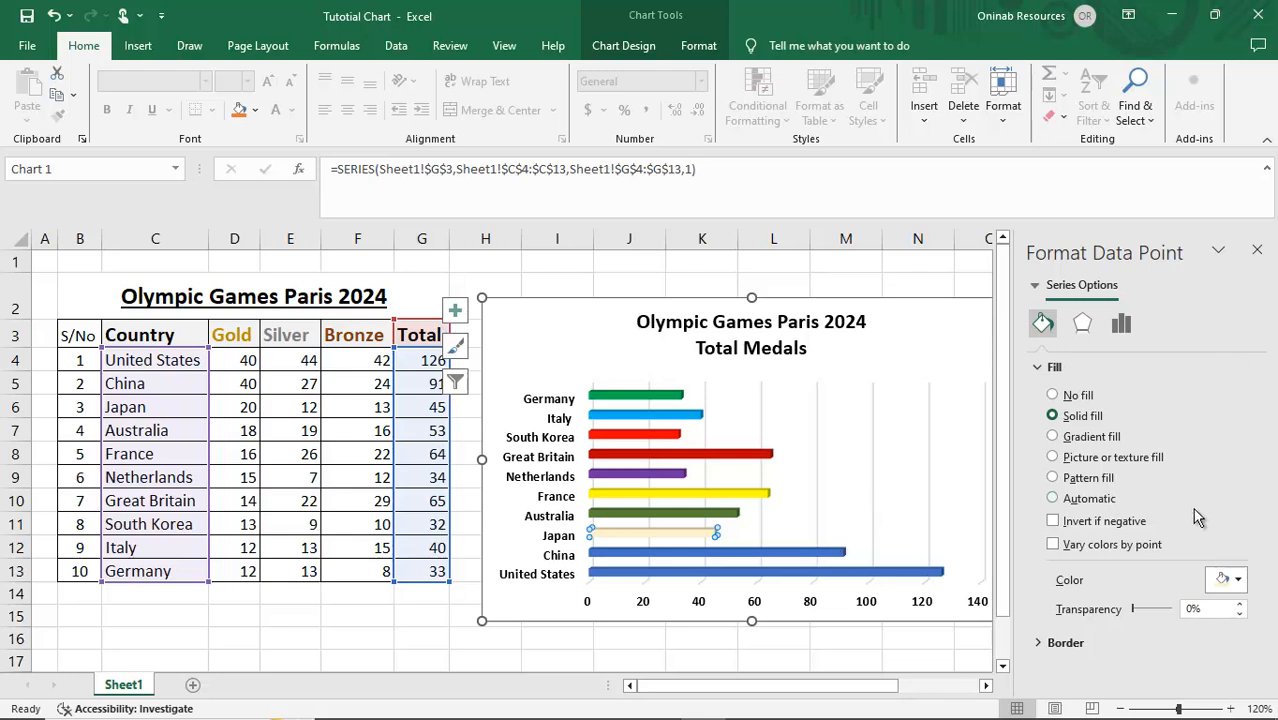
{"action": "left_click", "coordinate": [1238, 579]}
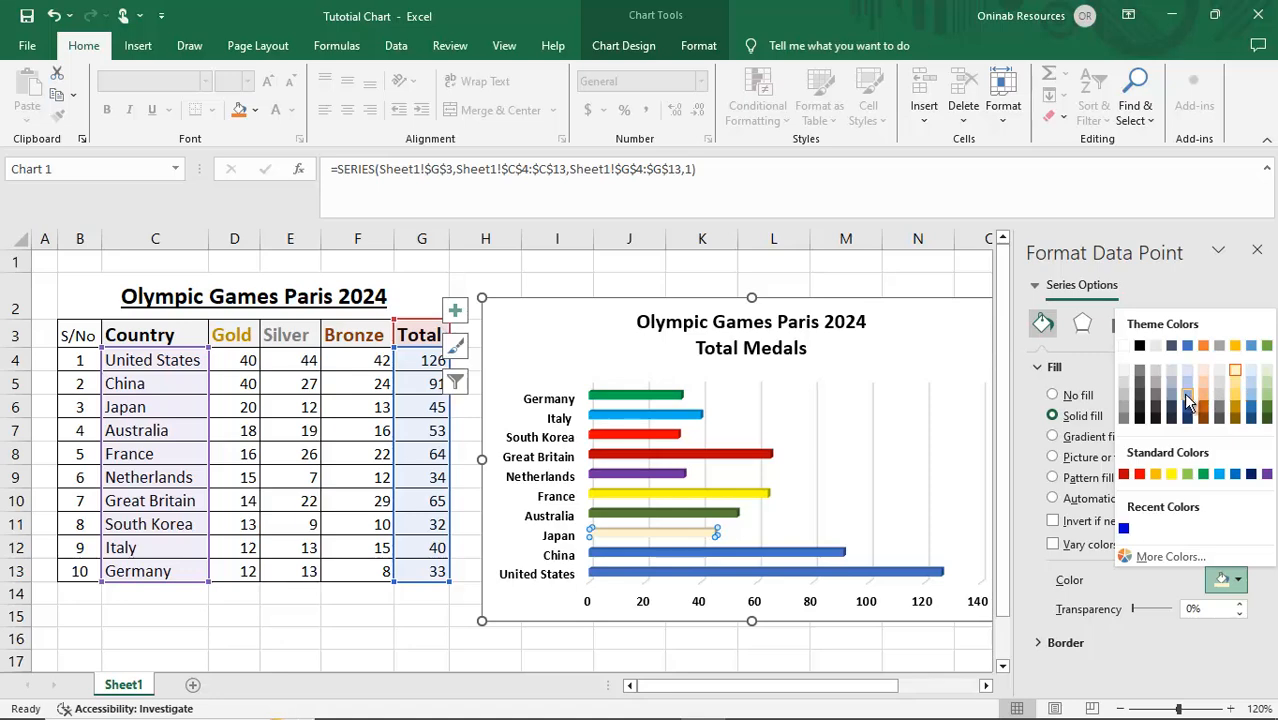
{"action": "key", "text": "Escape"}
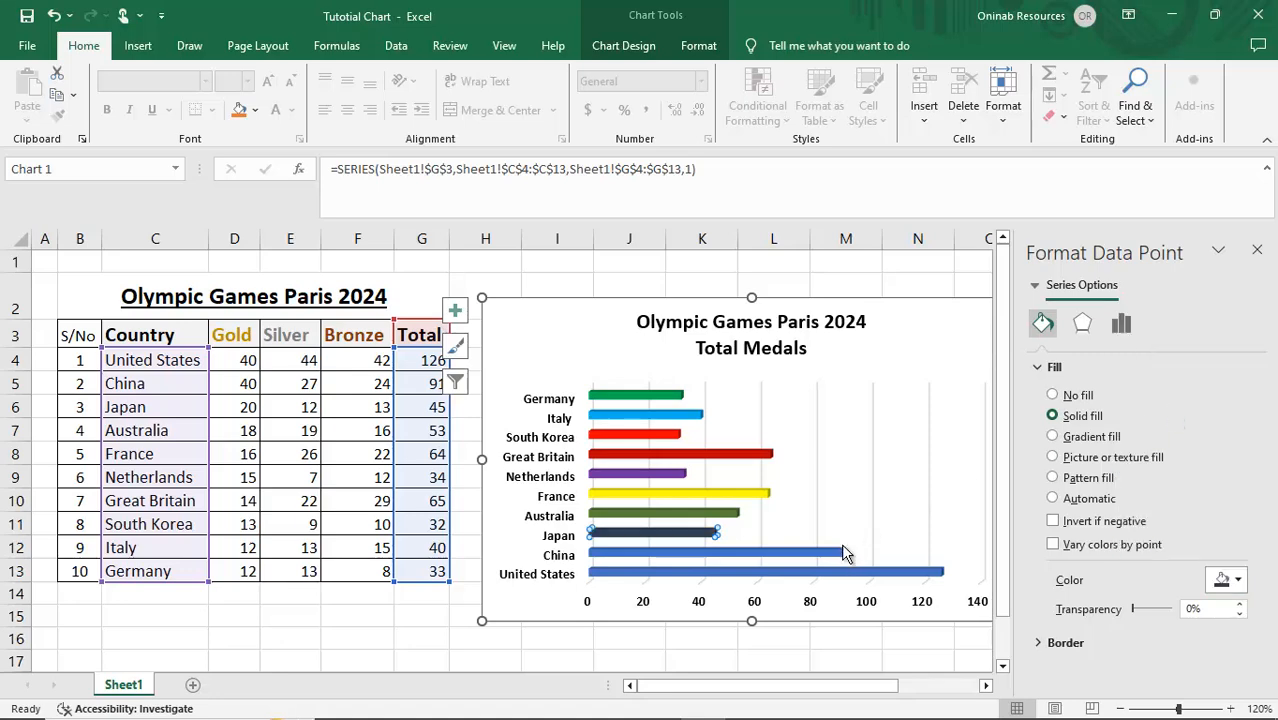
- Fill the China bar with standard dark blue and finish the individual bar formatting
{"action": "left_click", "coordinate": [838, 558]}
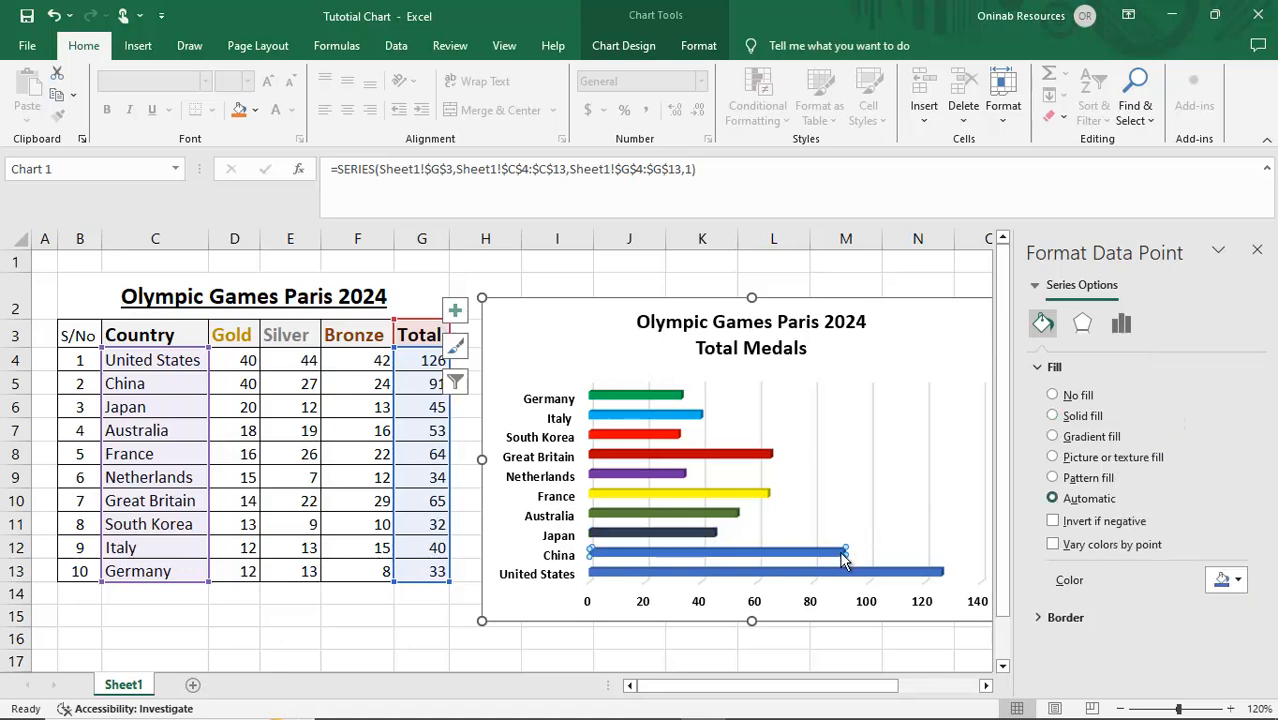
{"action": "left_click", "coordinate": [1238, 582]}
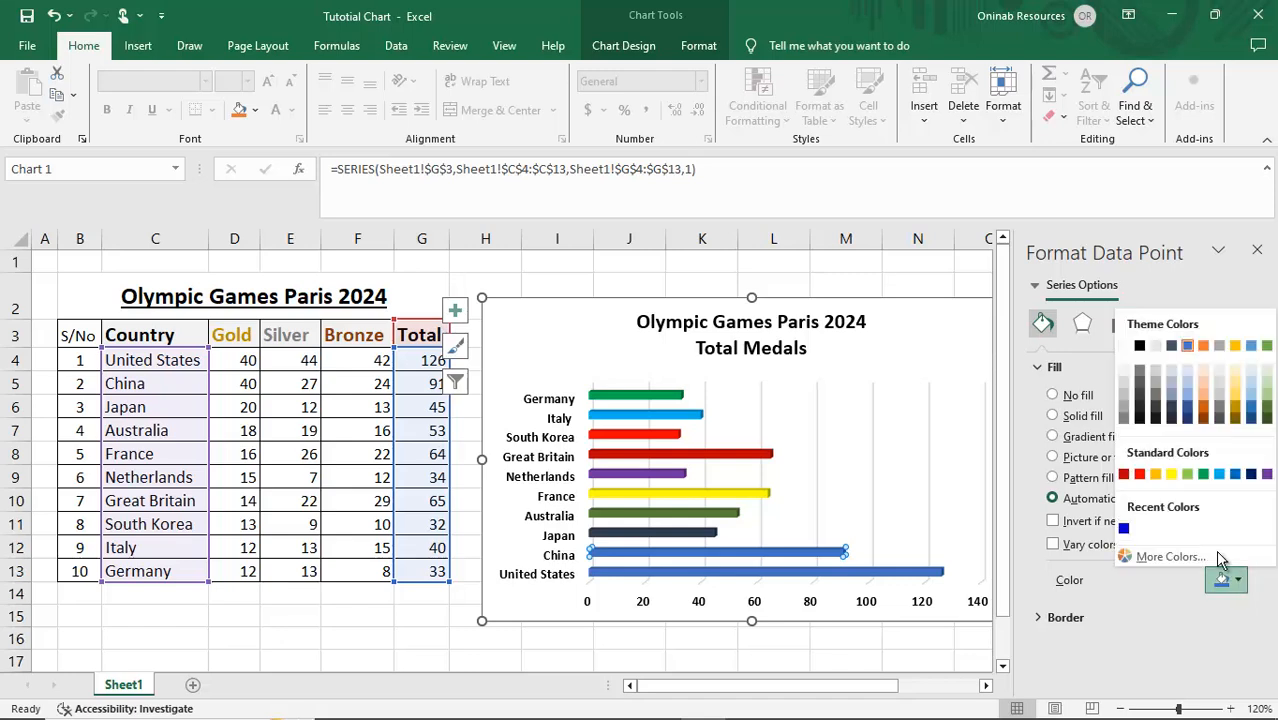
{"action": "left_click", "coordinate": [1250, 474]}
{"action": "left_click", "coordinate": [1250, 474]}
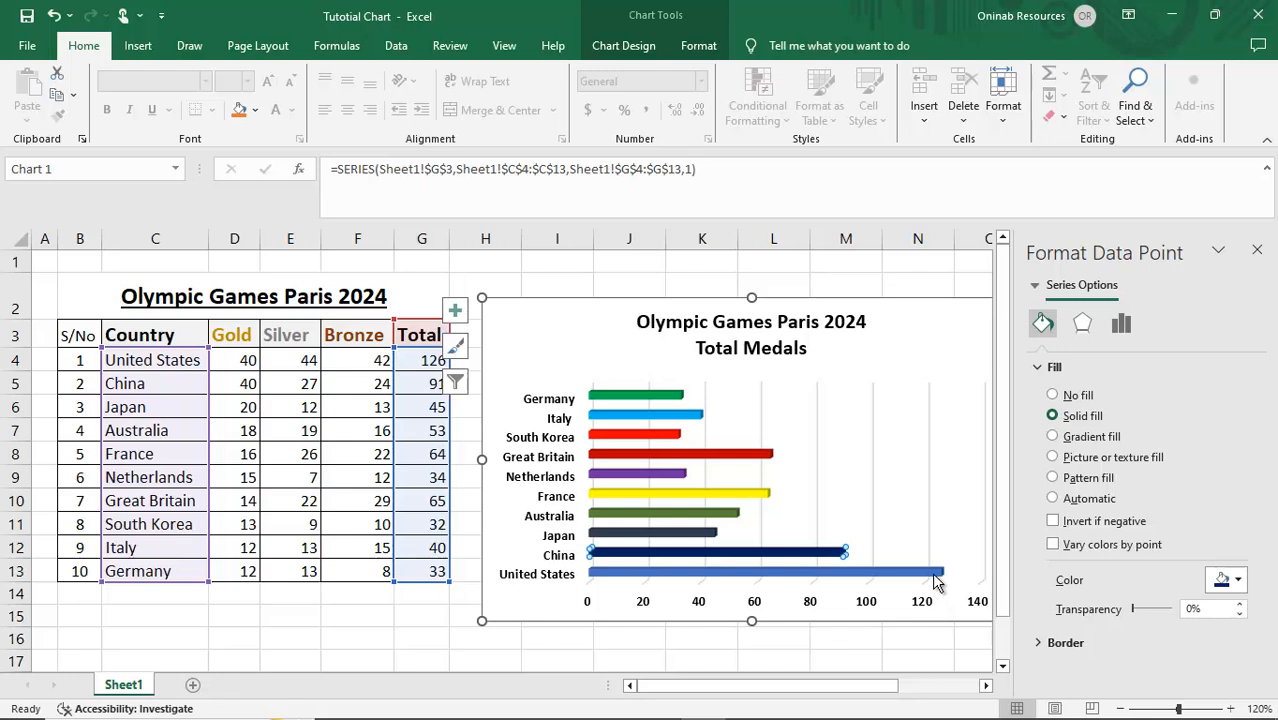
{"action": "left_click", "coordinate": [936, 576]}
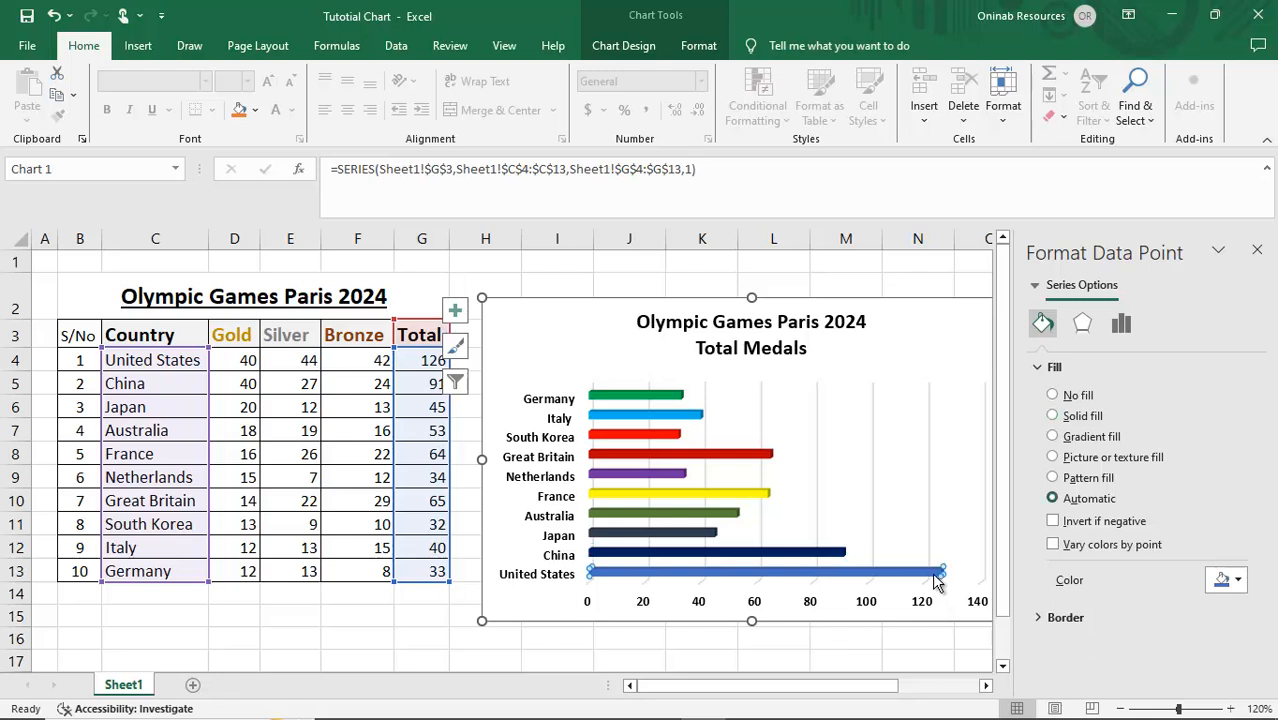
{"action": "left_click", "coordinate": [1257, 250]}
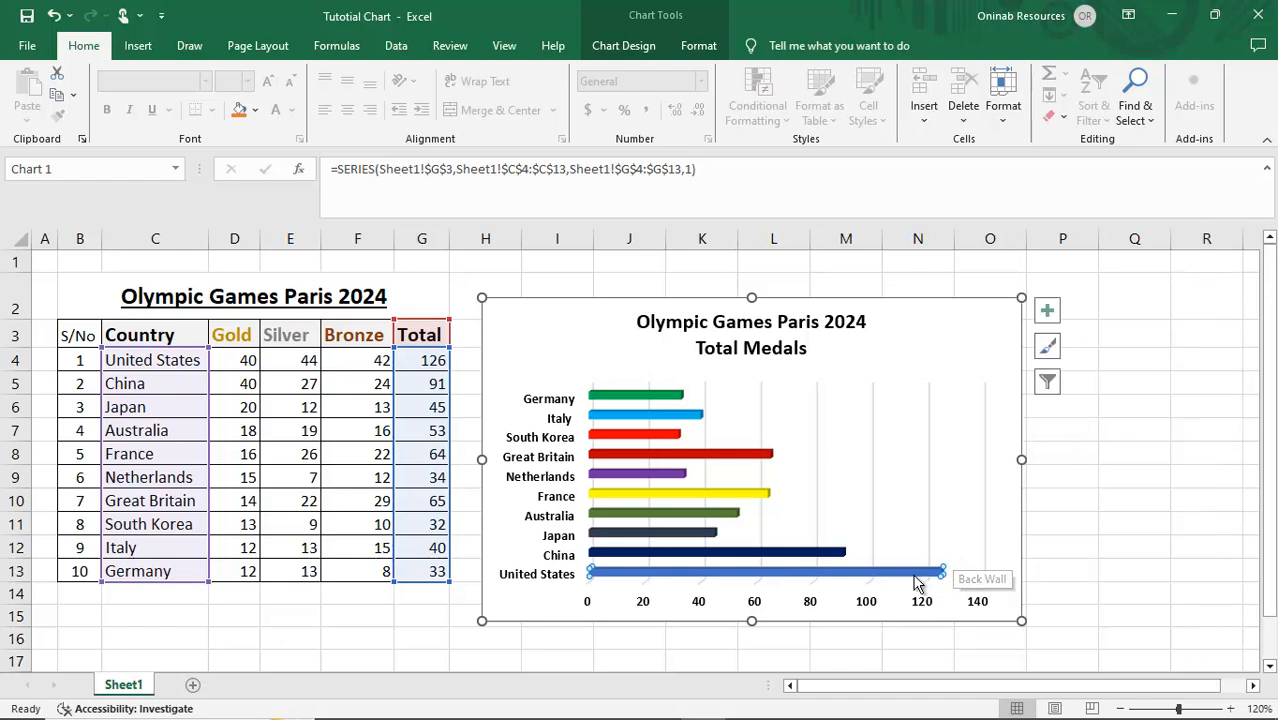
{"action": "key", "text": "Escape"}
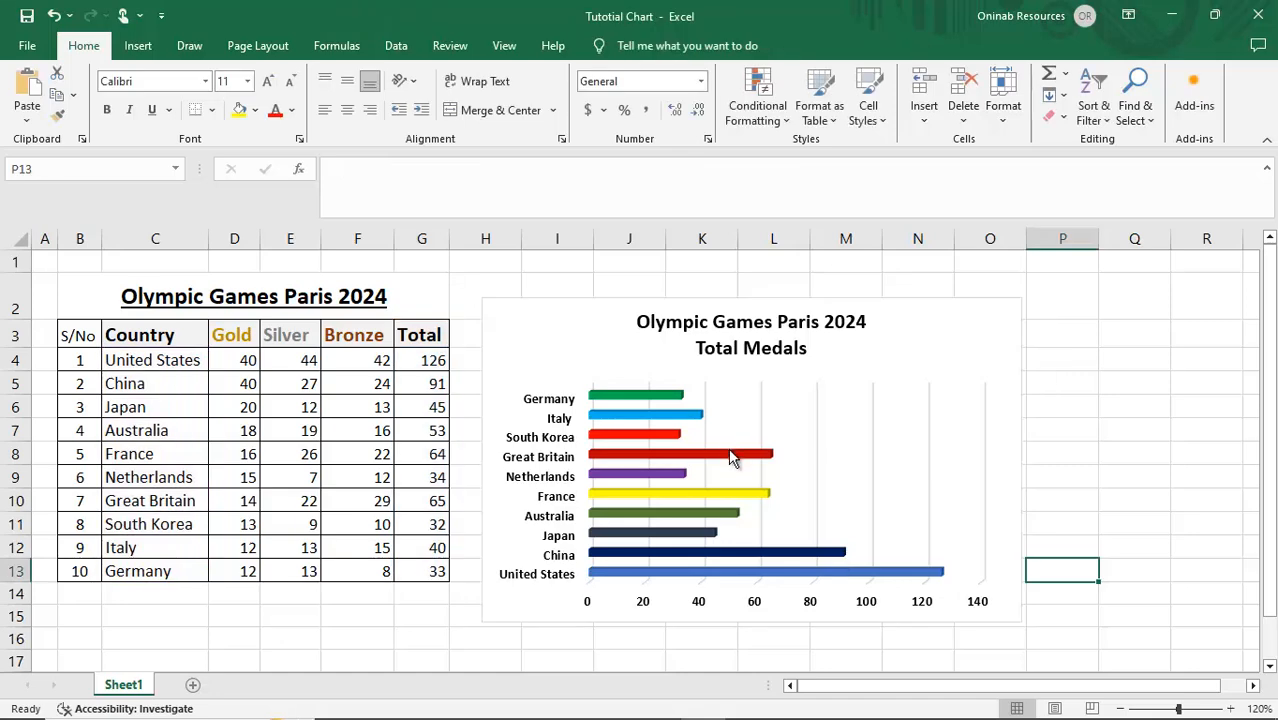
- Try the pyramid, cylinder and cone column shapes on the whole Total series and return it to the Box shape
{"action": "left_click", "coordinate": [733, 458]}
{"action": "right_click", "coordinate": [733, 458]}
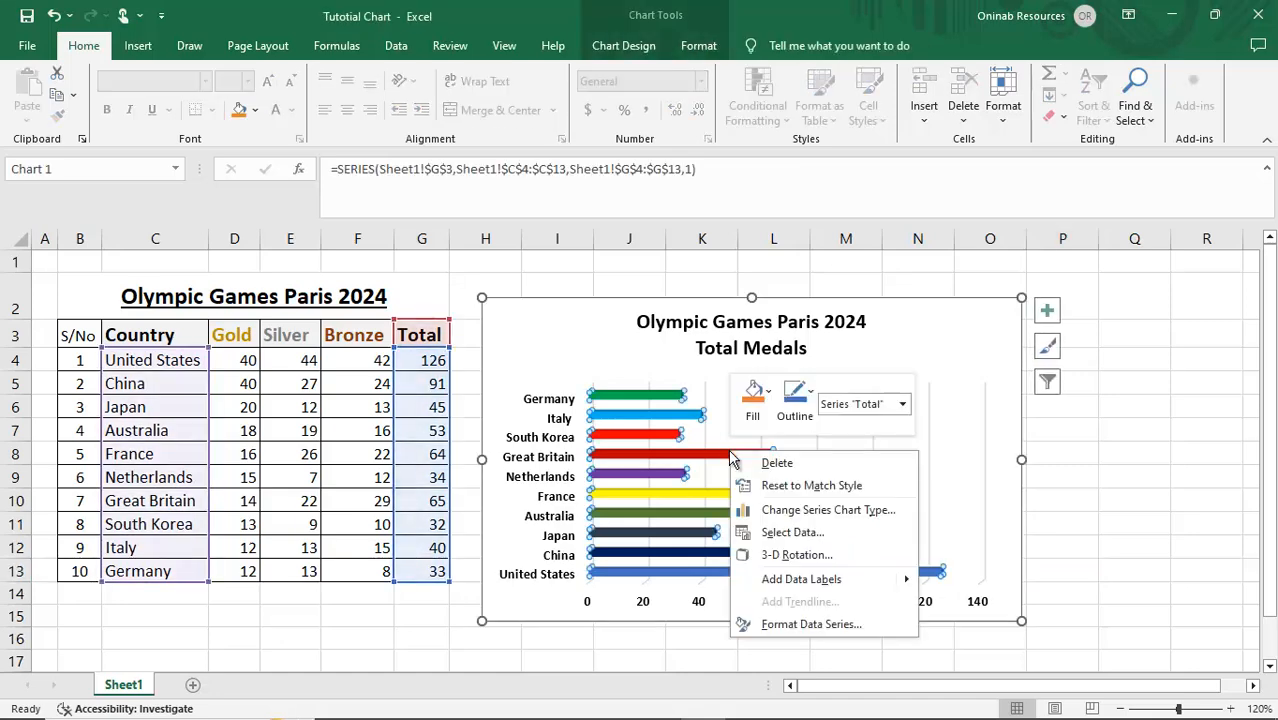
{"action": "left_click", "coordinate": [811, 625]}
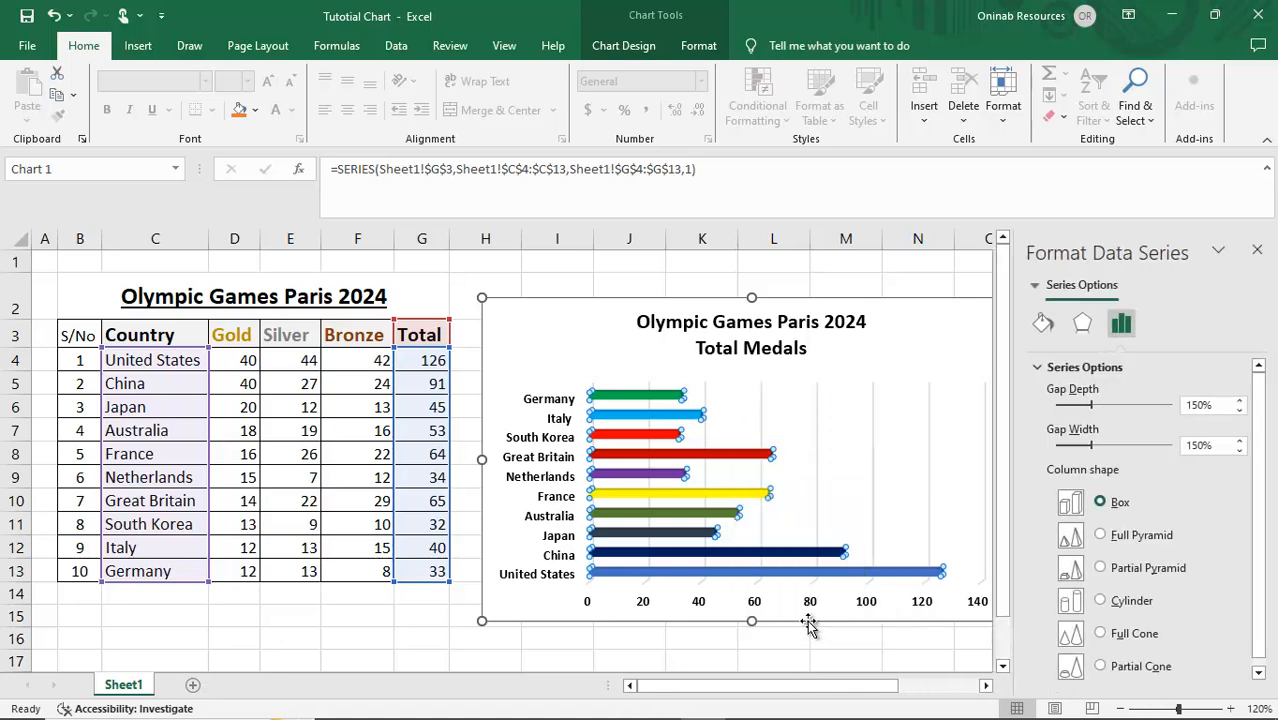
{"action": "left_click", "coordinate": [1102, 536]}
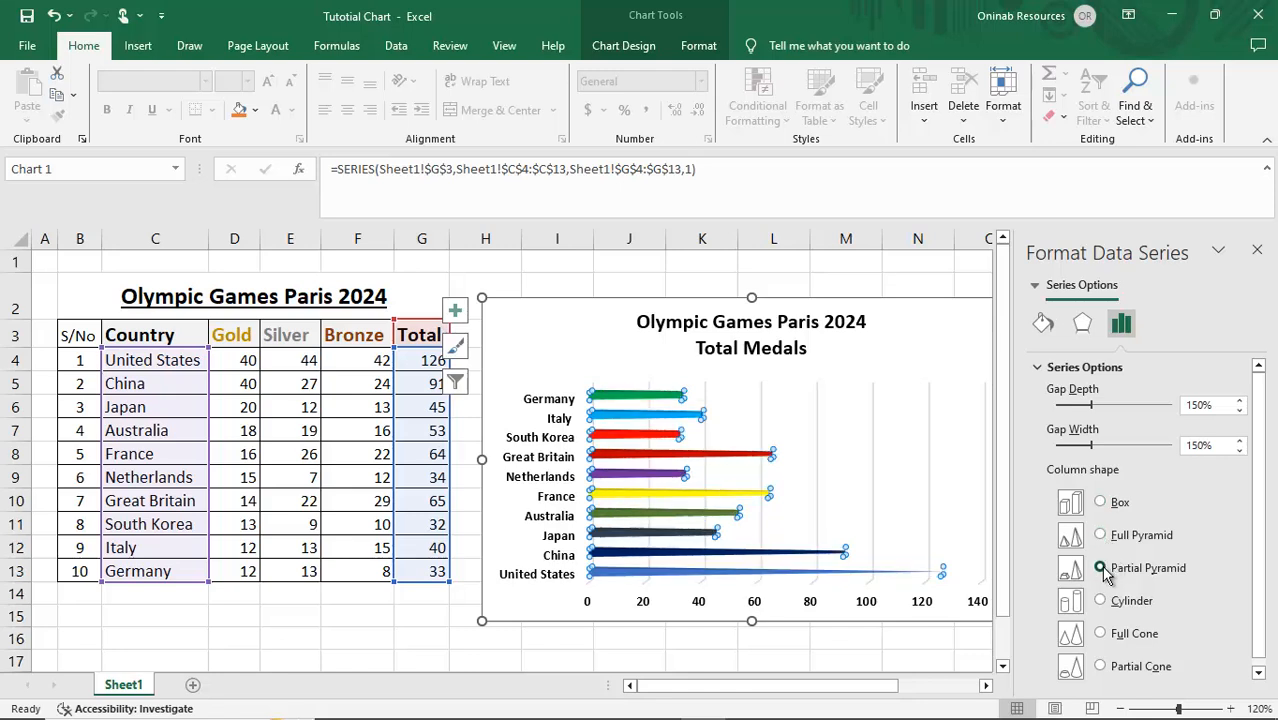
{"action": "left_click", "coordinate": [1102, 601]}
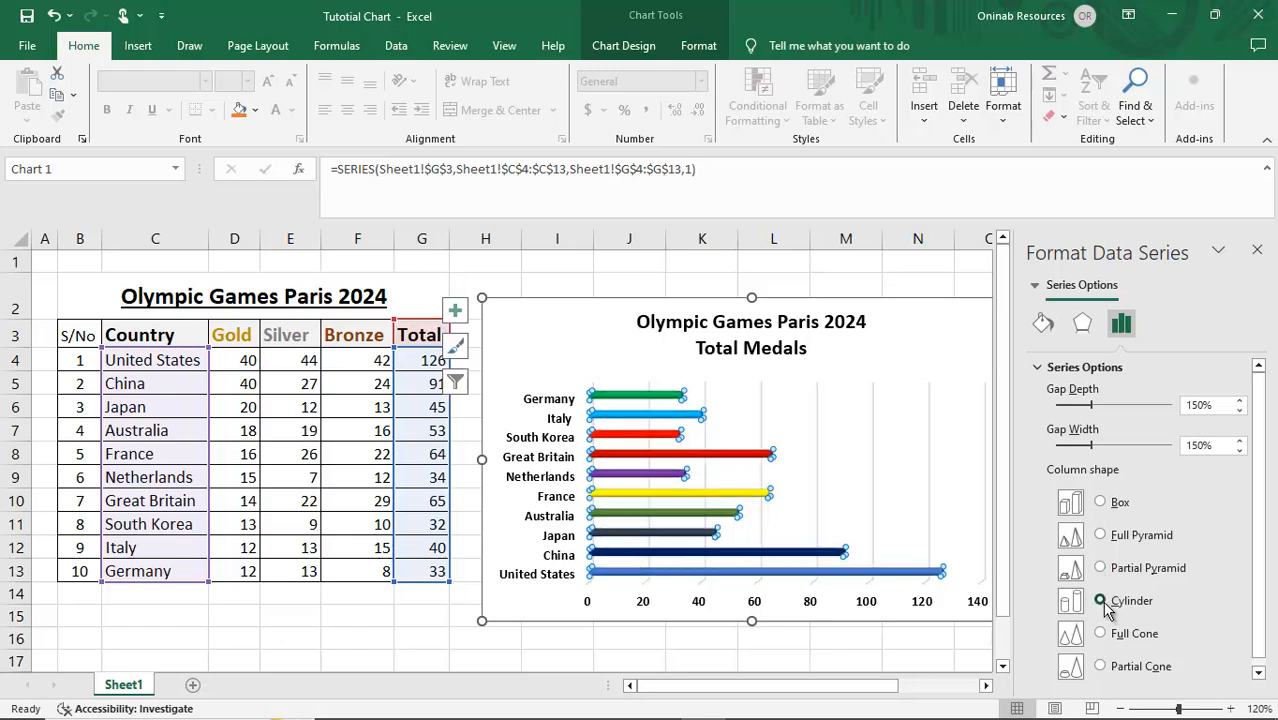
{"action": "left_click", "coordinate": [1101, 635]}
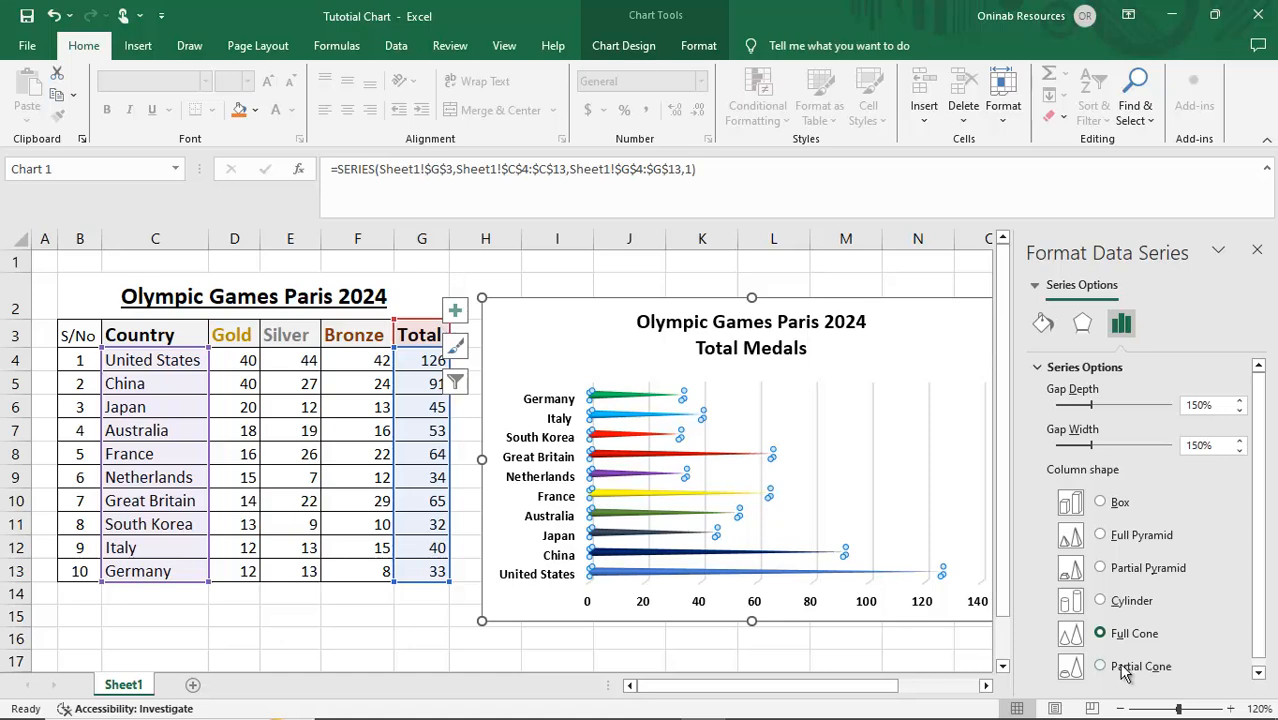
{"action": "left_click", "coordinate": [1102, 668]}
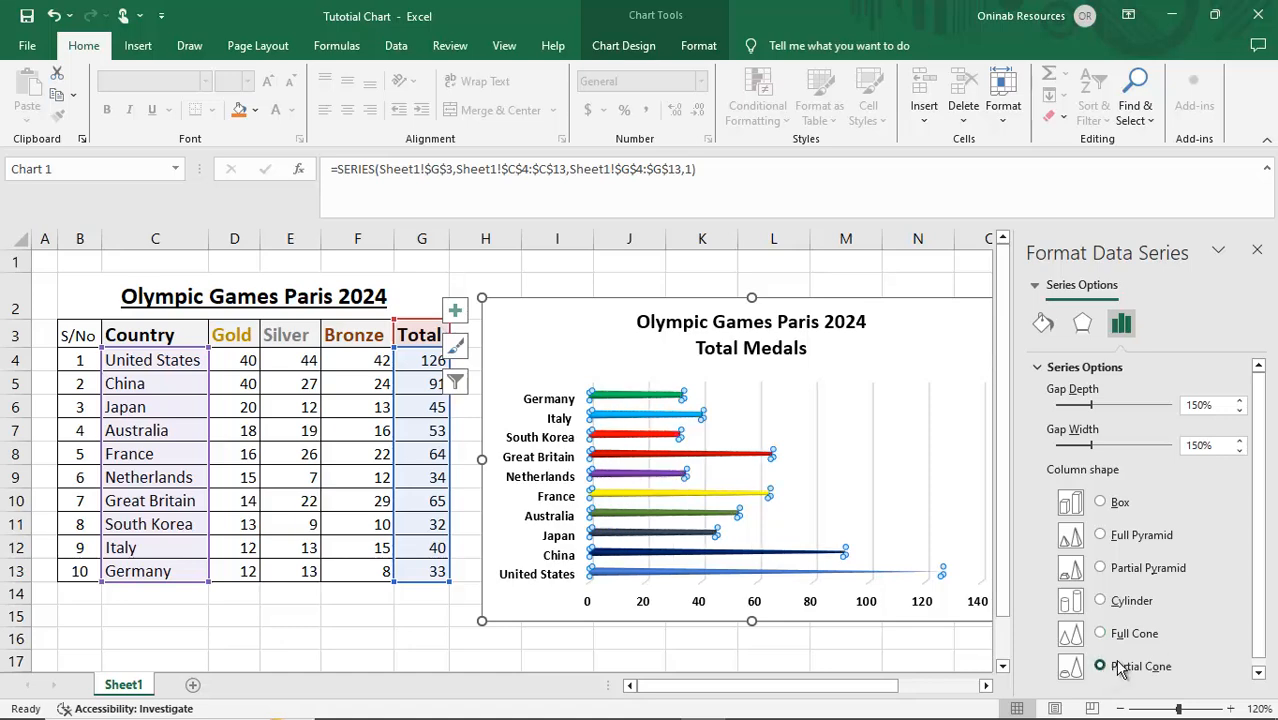
{"action": "left_click", "coordinate": [1103, 506]}
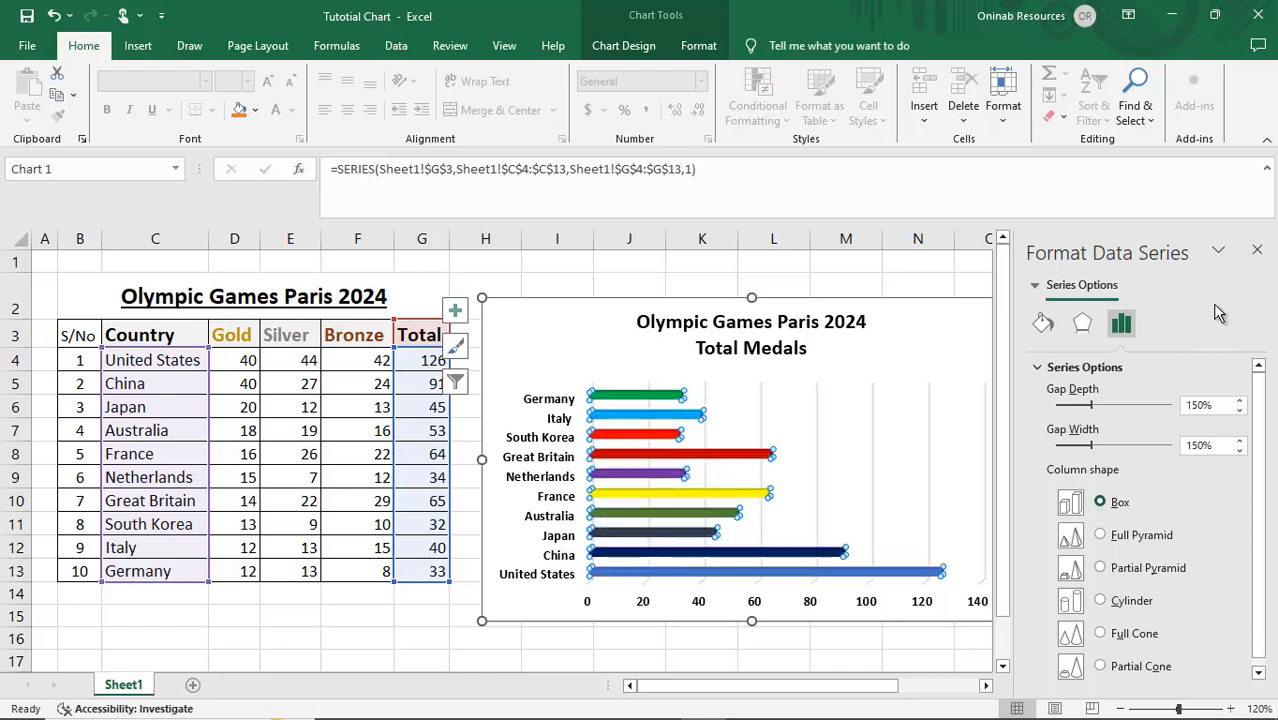
{"action": "left_click", "coordinate": [1257, 250]}
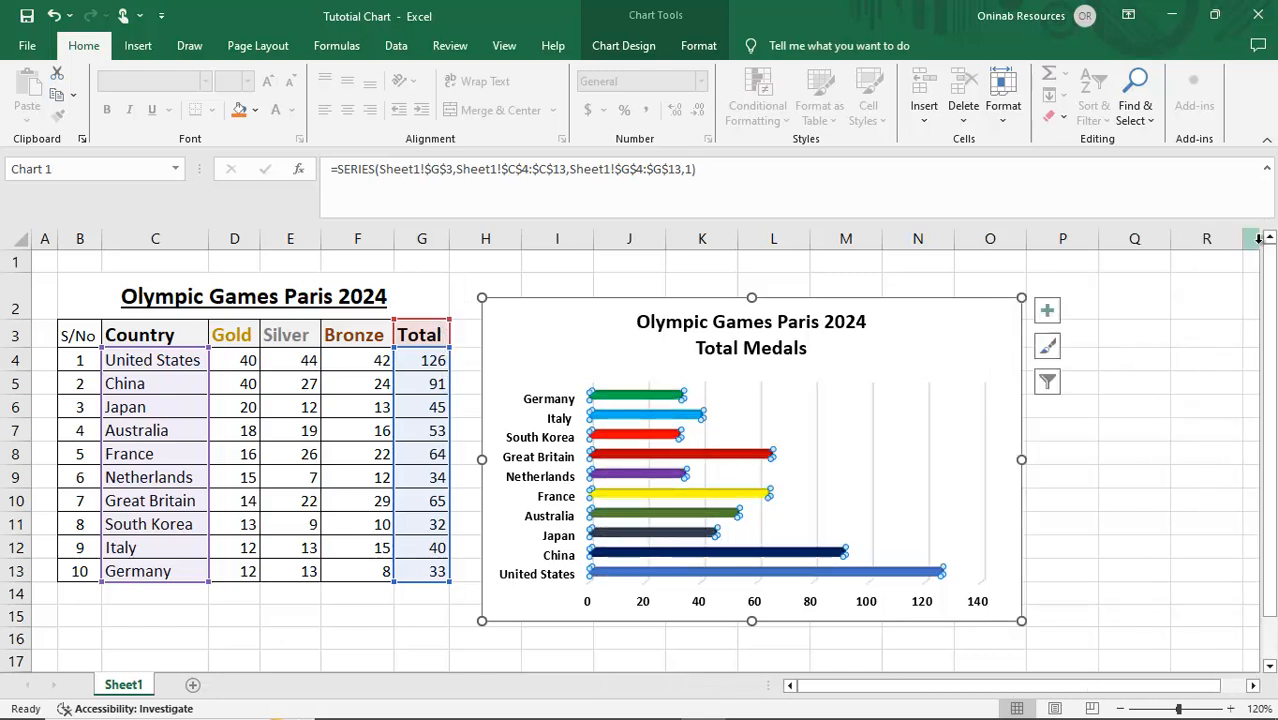
- Set the maximum bound of the chart's horizontal value axis to 130 and finish the axis formatting
{"action": "left_click", "coordinate": [928, 607]}
{"action": "left_click", "coordinate": [617, 606]}
{"action": "left_click", "coordinate": [621, 608]}
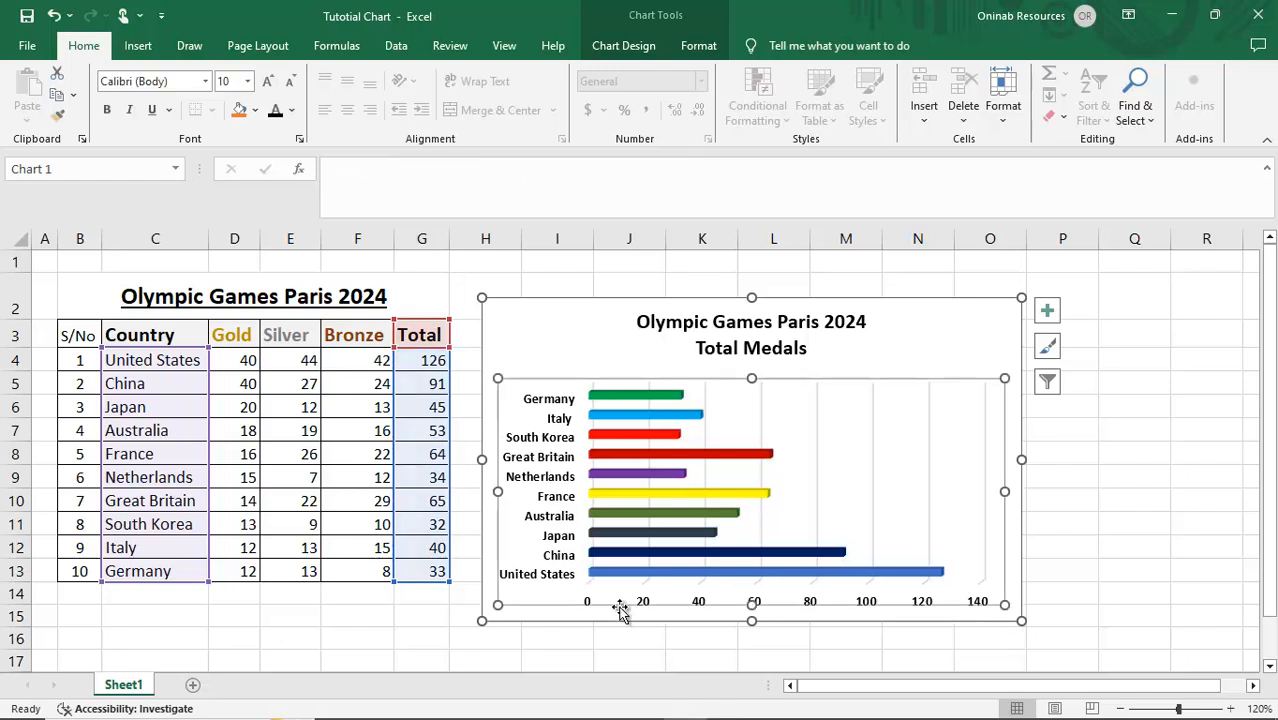
{"action": "left_click", "coordinate": [621, 608]}
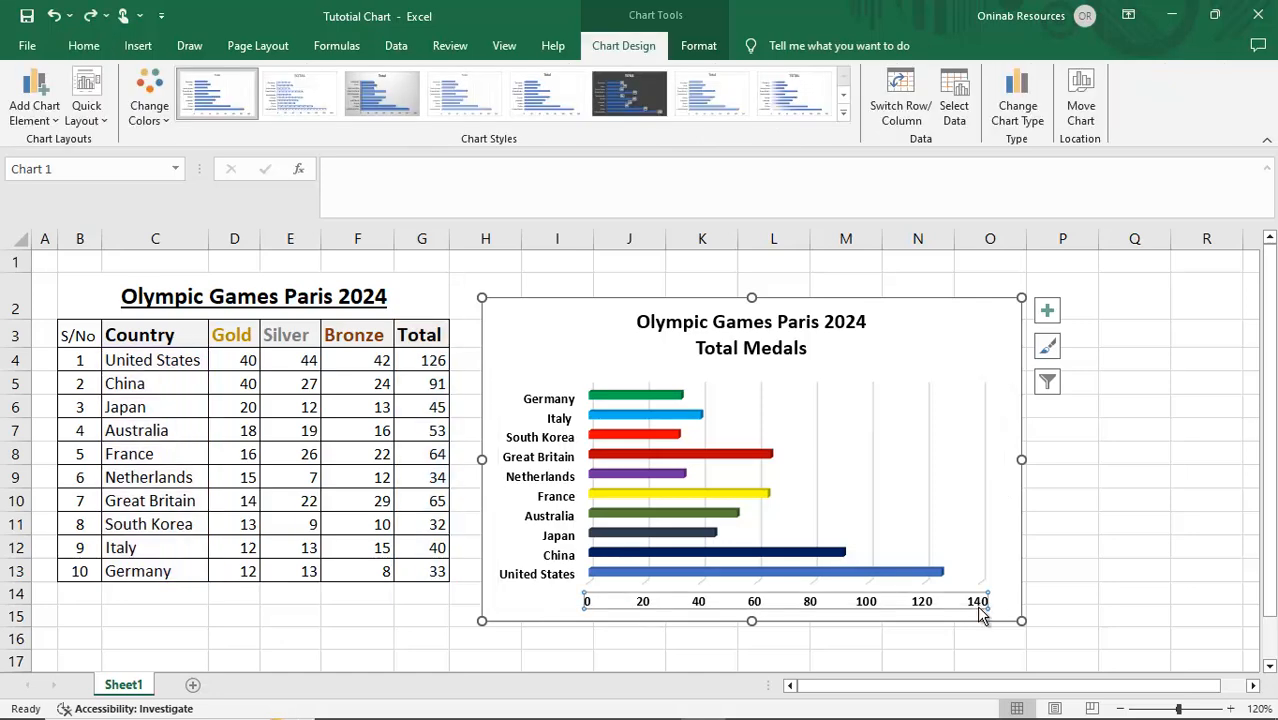
{"action": "double_click", "coordinate": [980, 605]}
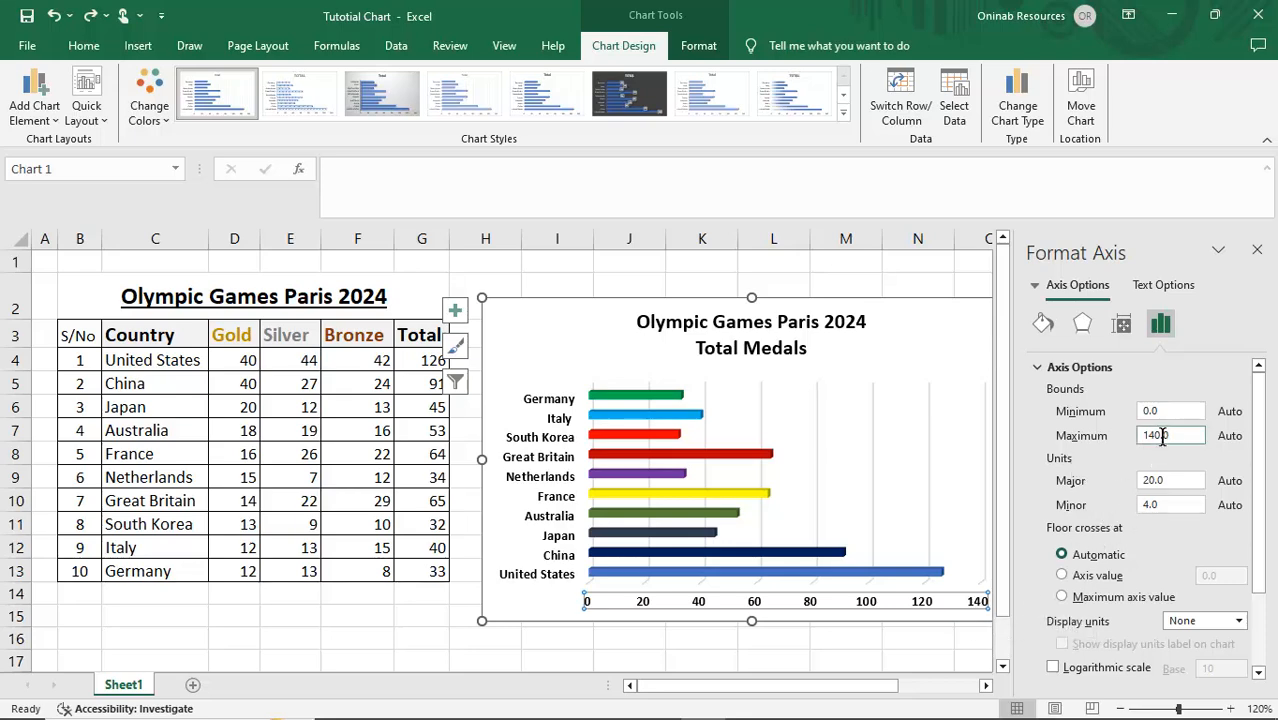
{"action": "left_click_drag", "start_coordinate": [1161, 437], "coordinate": [1151, 437]}
{"action": "type", "text": "30"}
{"action": "left_click", "coordinate": [1257, 249]}
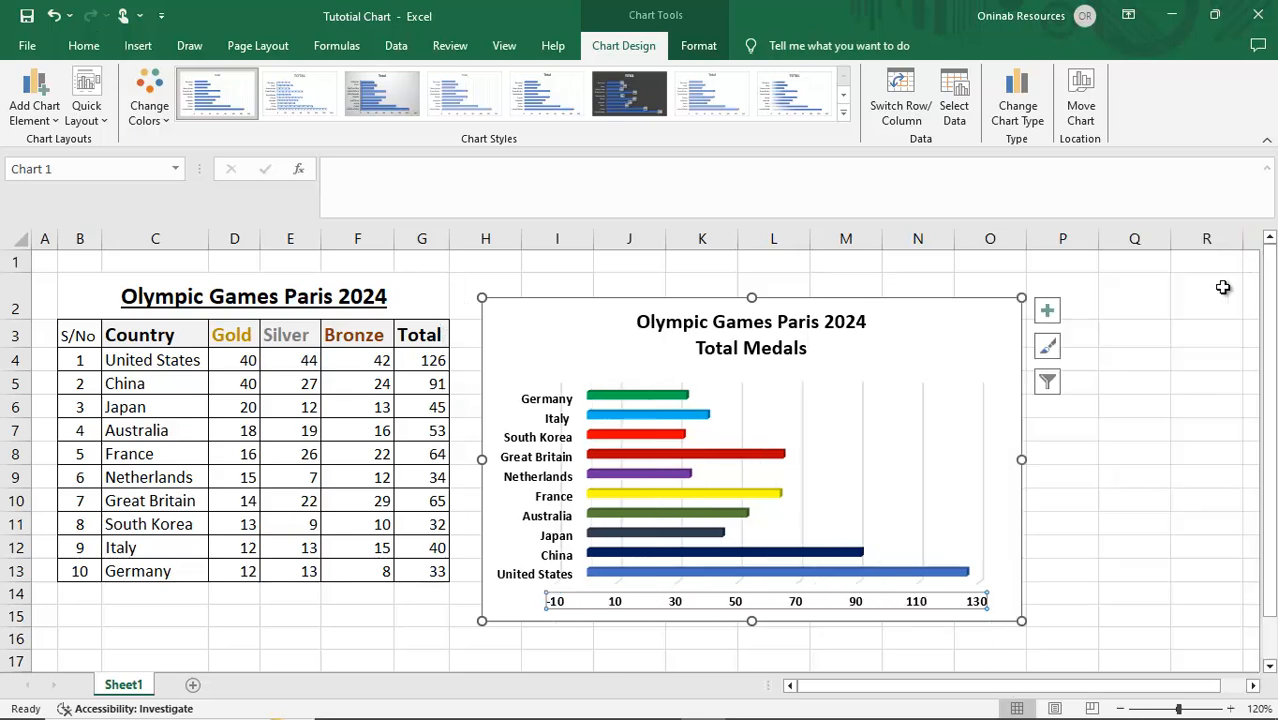
{"action": "left_click", "coordinate": [1088, 491]}
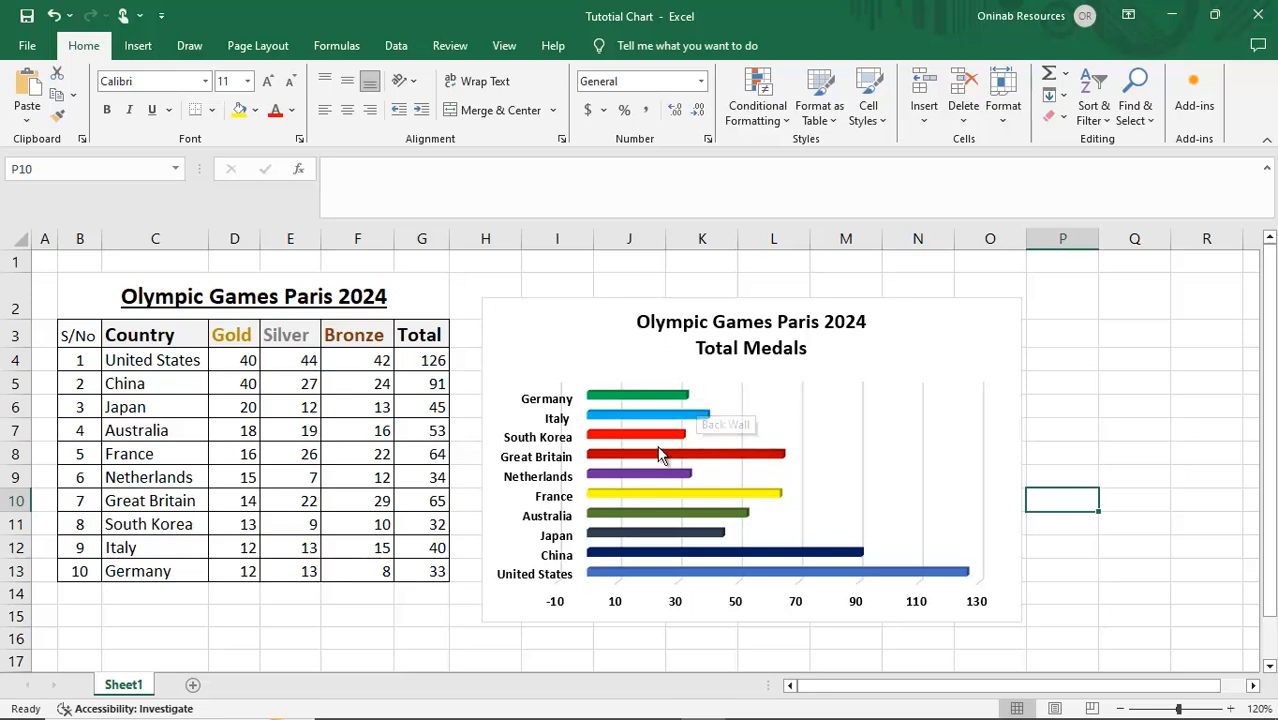
- Add plain data labels showing the medal totals to all bars of the Total series and deselect the chart
{"action": "left_click", "coordinate": [697, 420]}
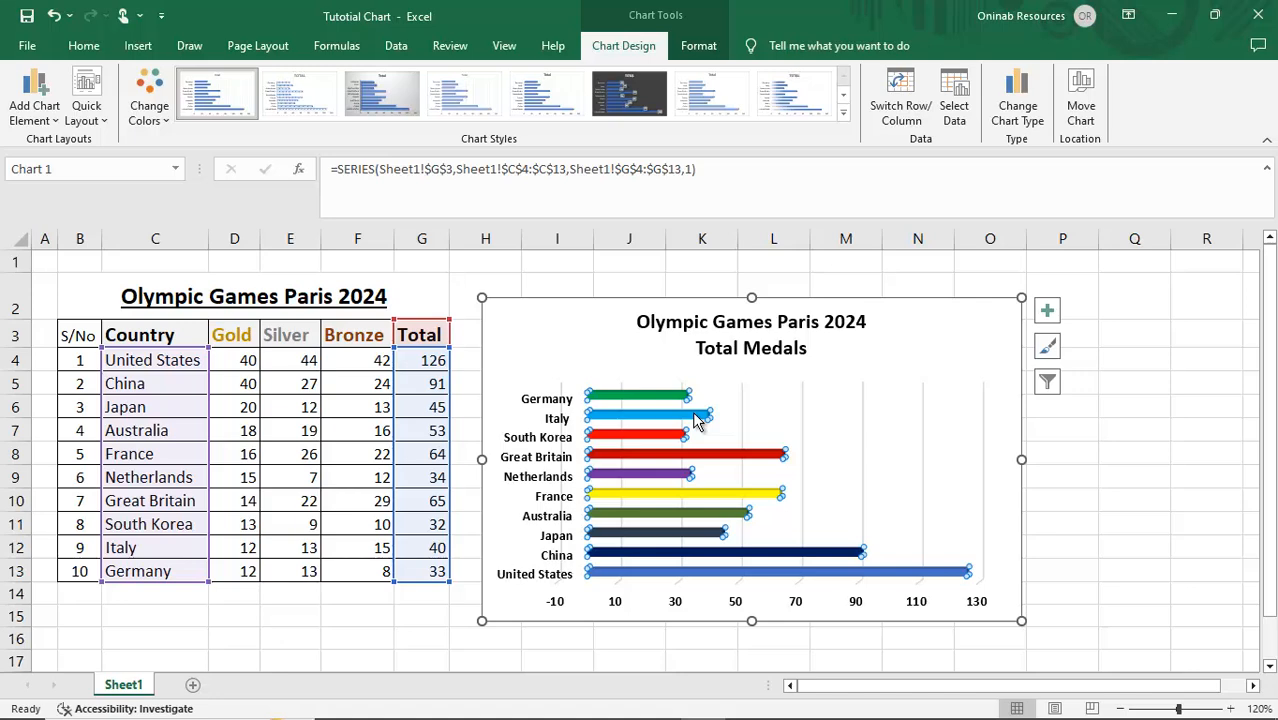
{"action": "right_click", "coordinate": [697, 420]}
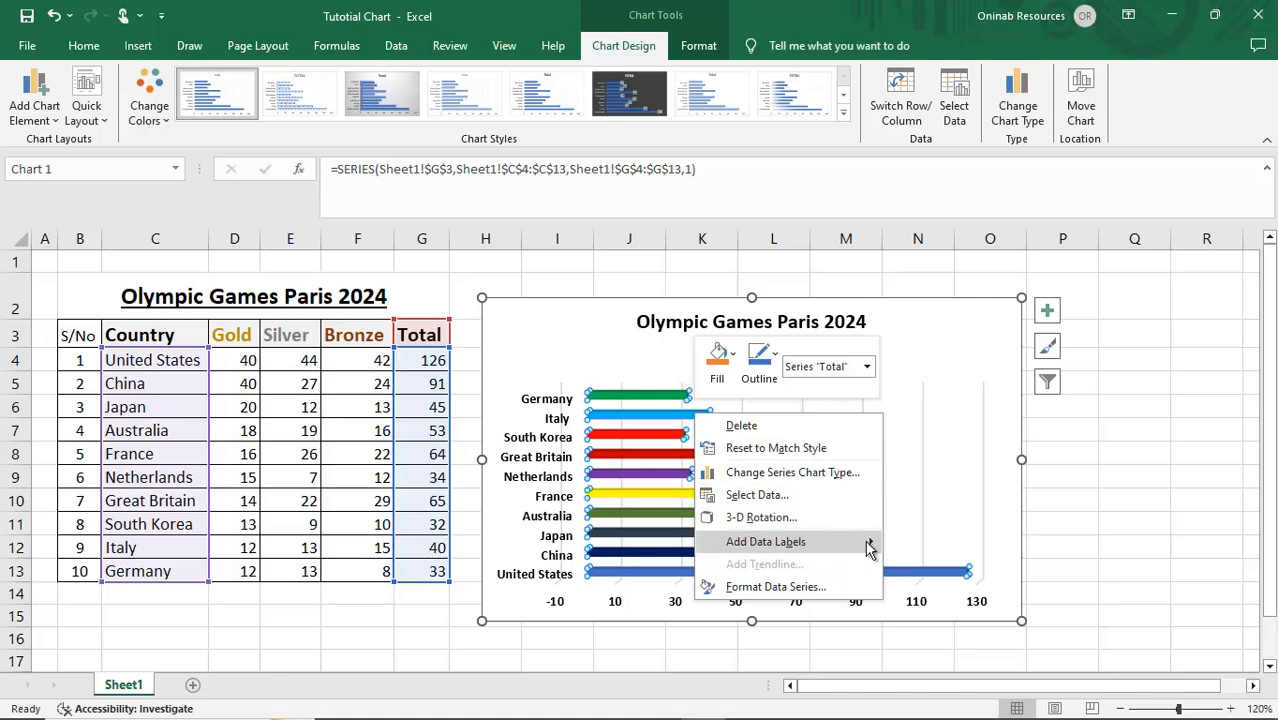
{"action": "mouse_move", "coordinate": [870, 550]}
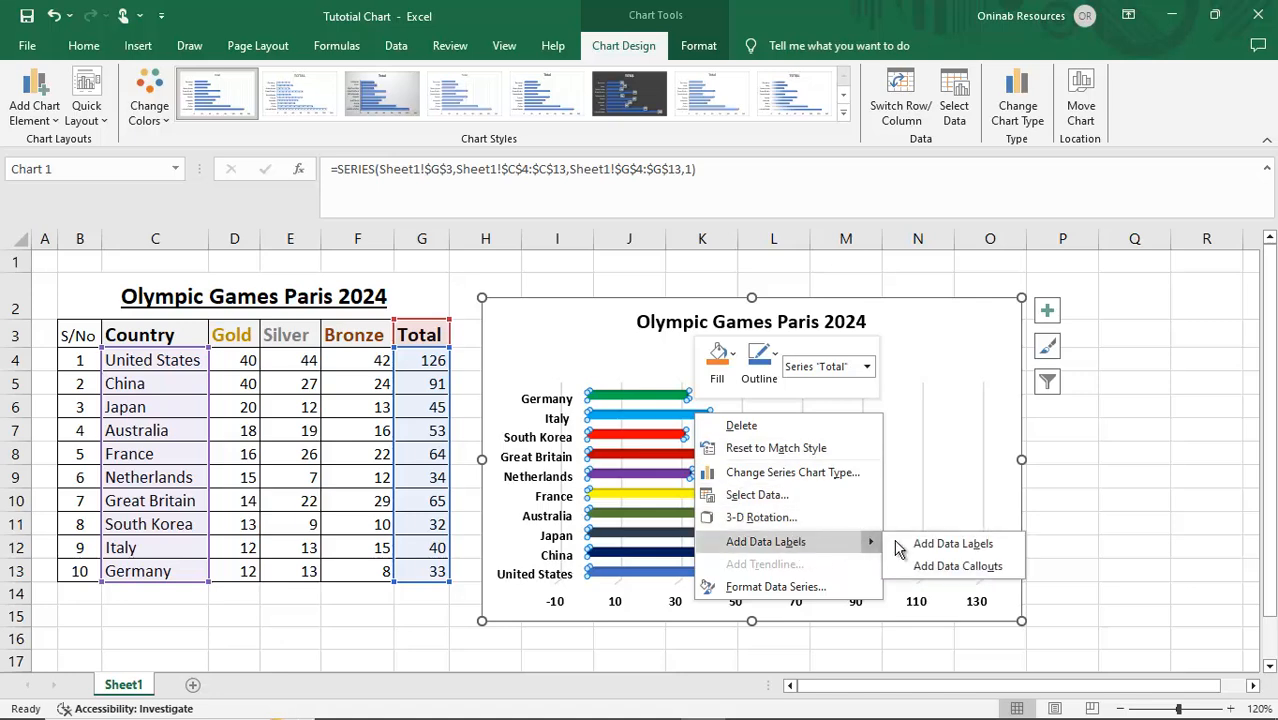
{"action": "left_click", "coordinate": [981, 545]}
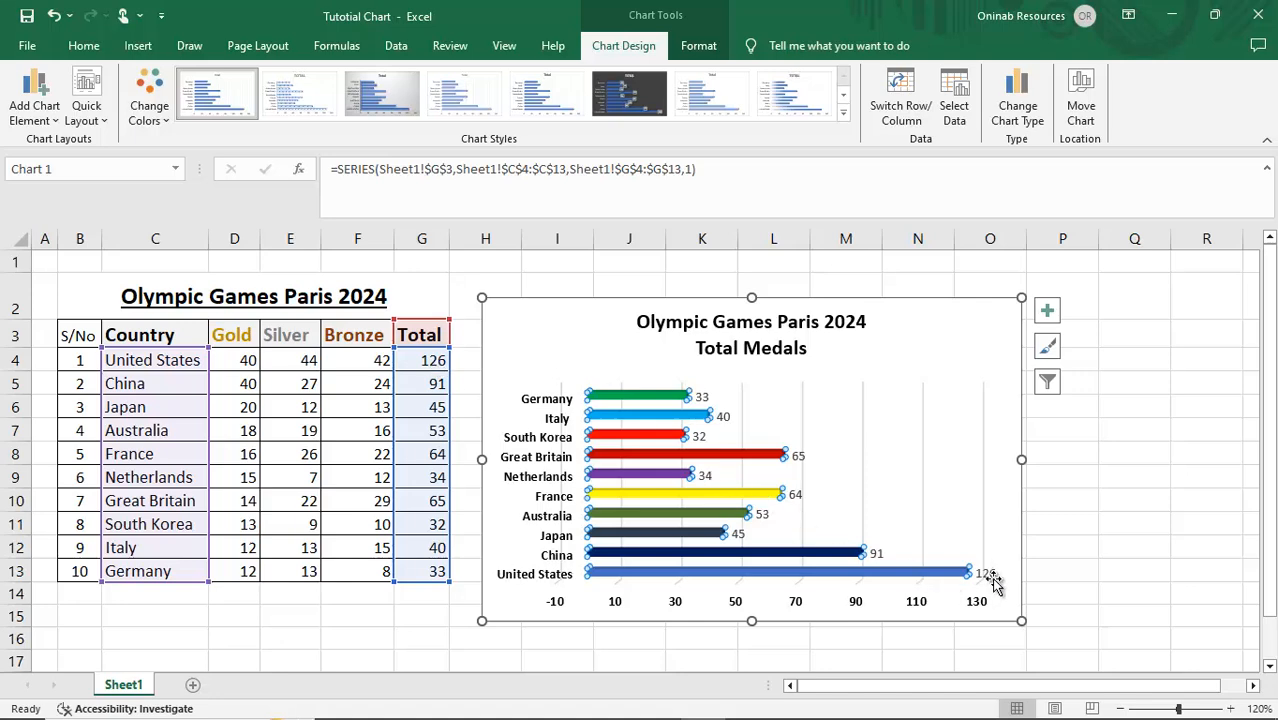
{"action": "left_click", "coordinate": [1138, 532]}
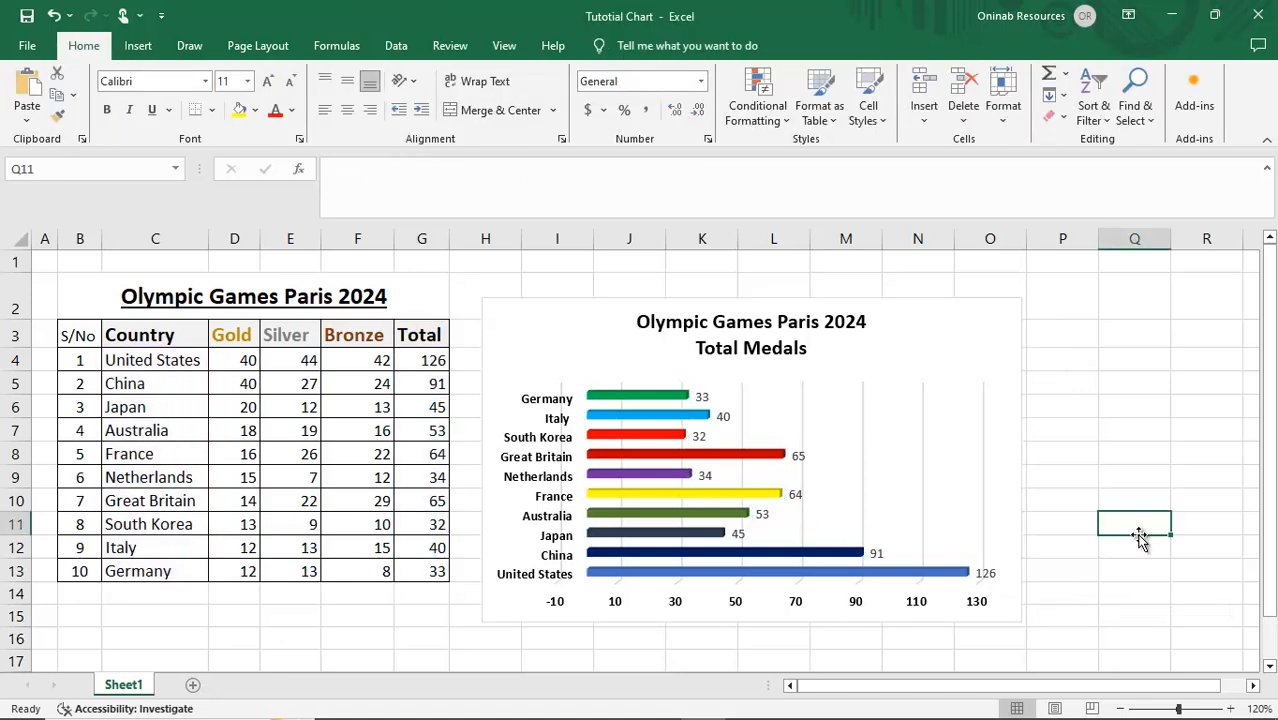